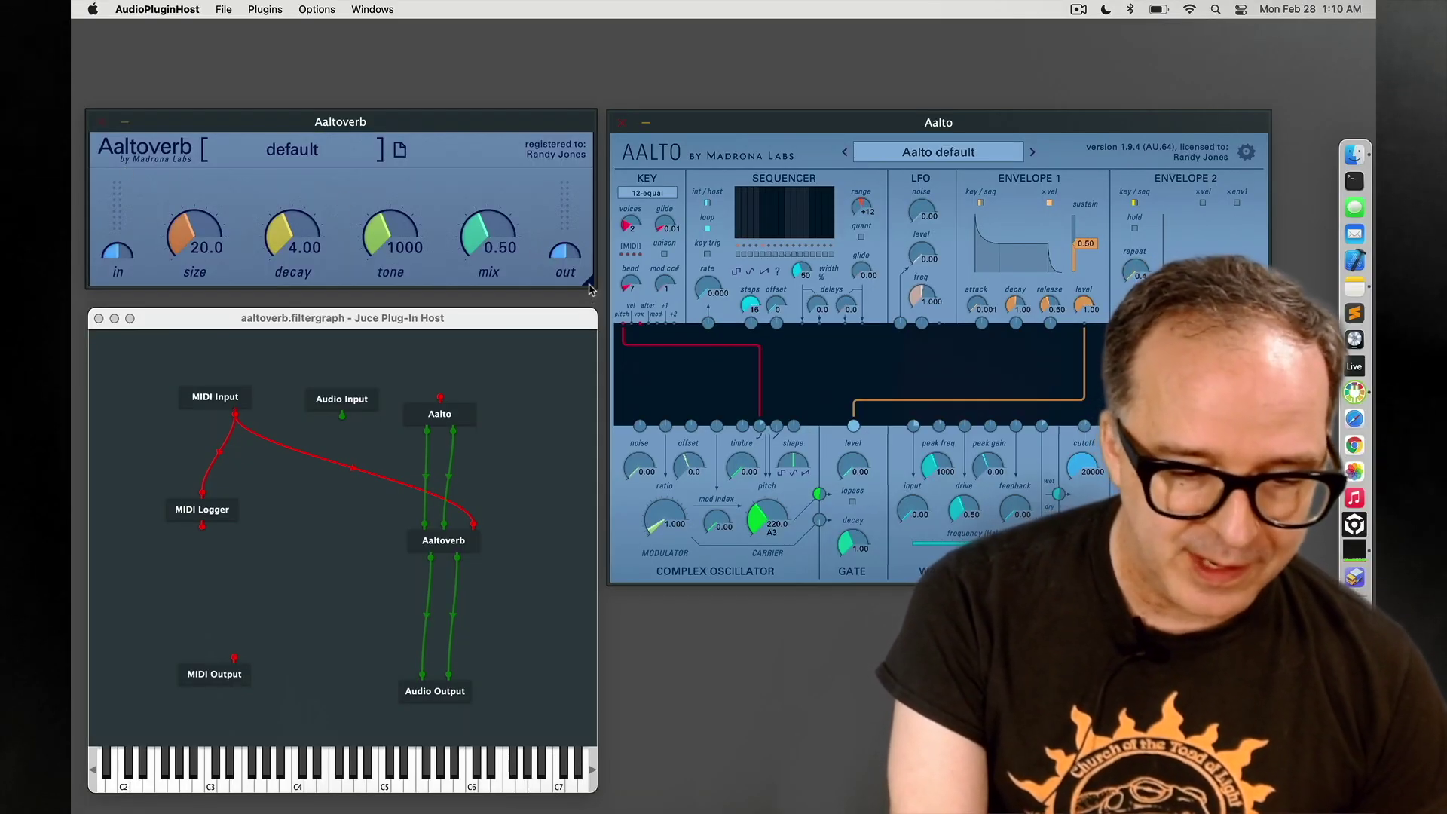
# Enlarge Aaltoverb across the top of the screen, with Aalto shrunk and shifted right behind it.
pyautogui.moveTo(809, 133); pyautogui.dragTo(405, 66)
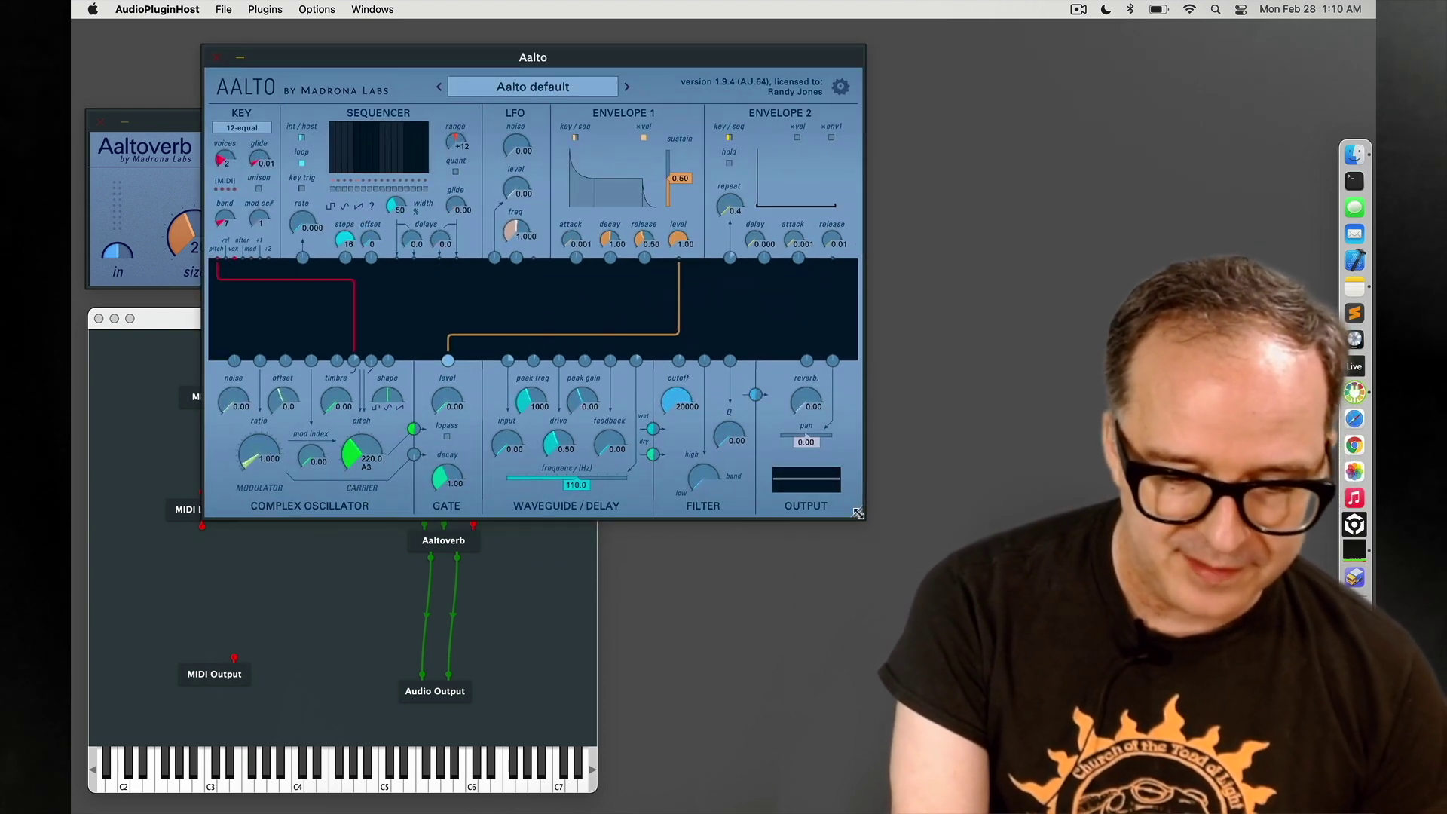
pyautogui.moveTo(857, 513); pyautogui.dragTo(750, 416)
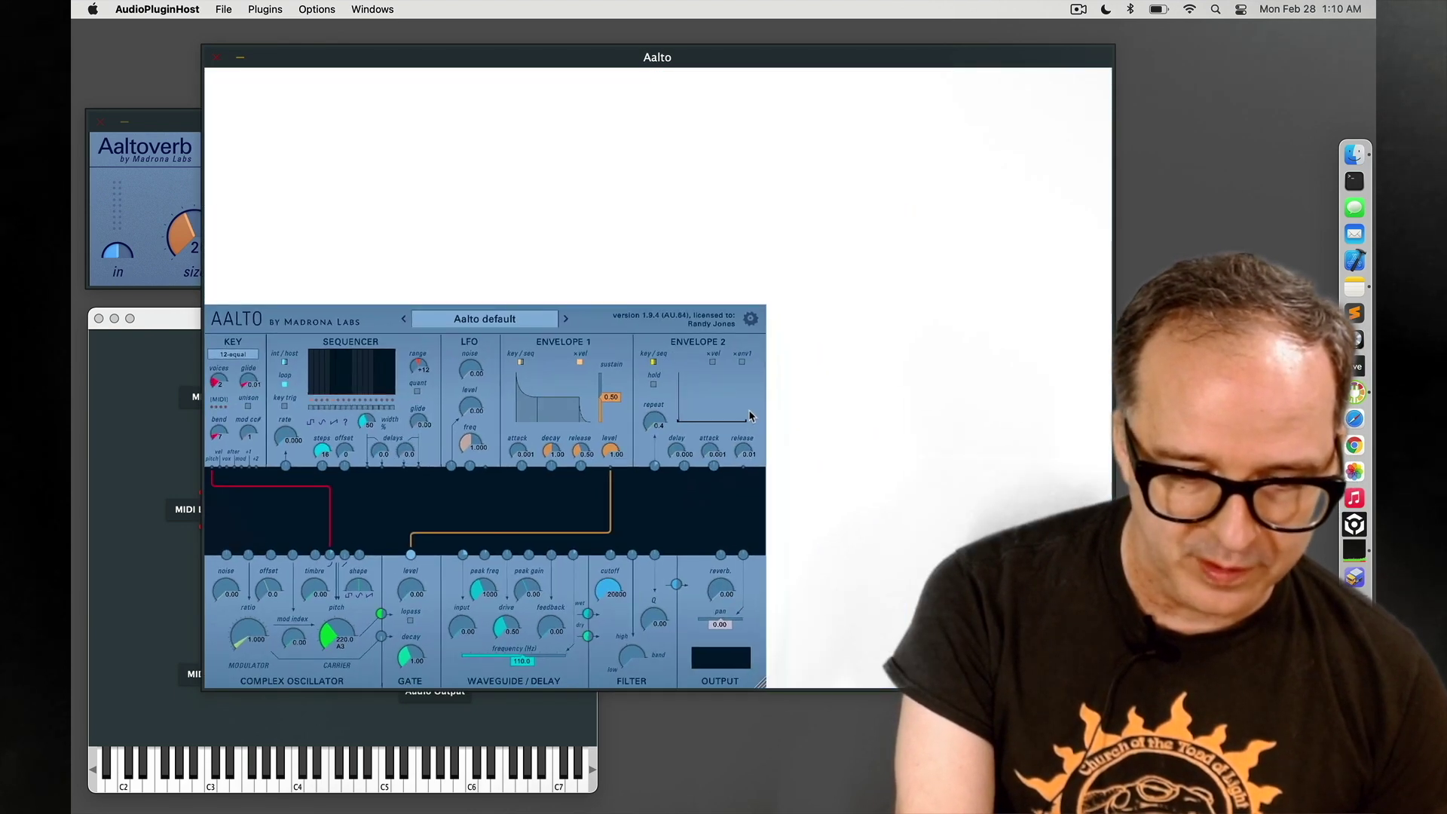
pyautogui.moveTo(494, 58); pyautogui.dragTo(906, 118)
pyautogui.moveTo(590, 280); pyautogui.dragTo(776, 389)
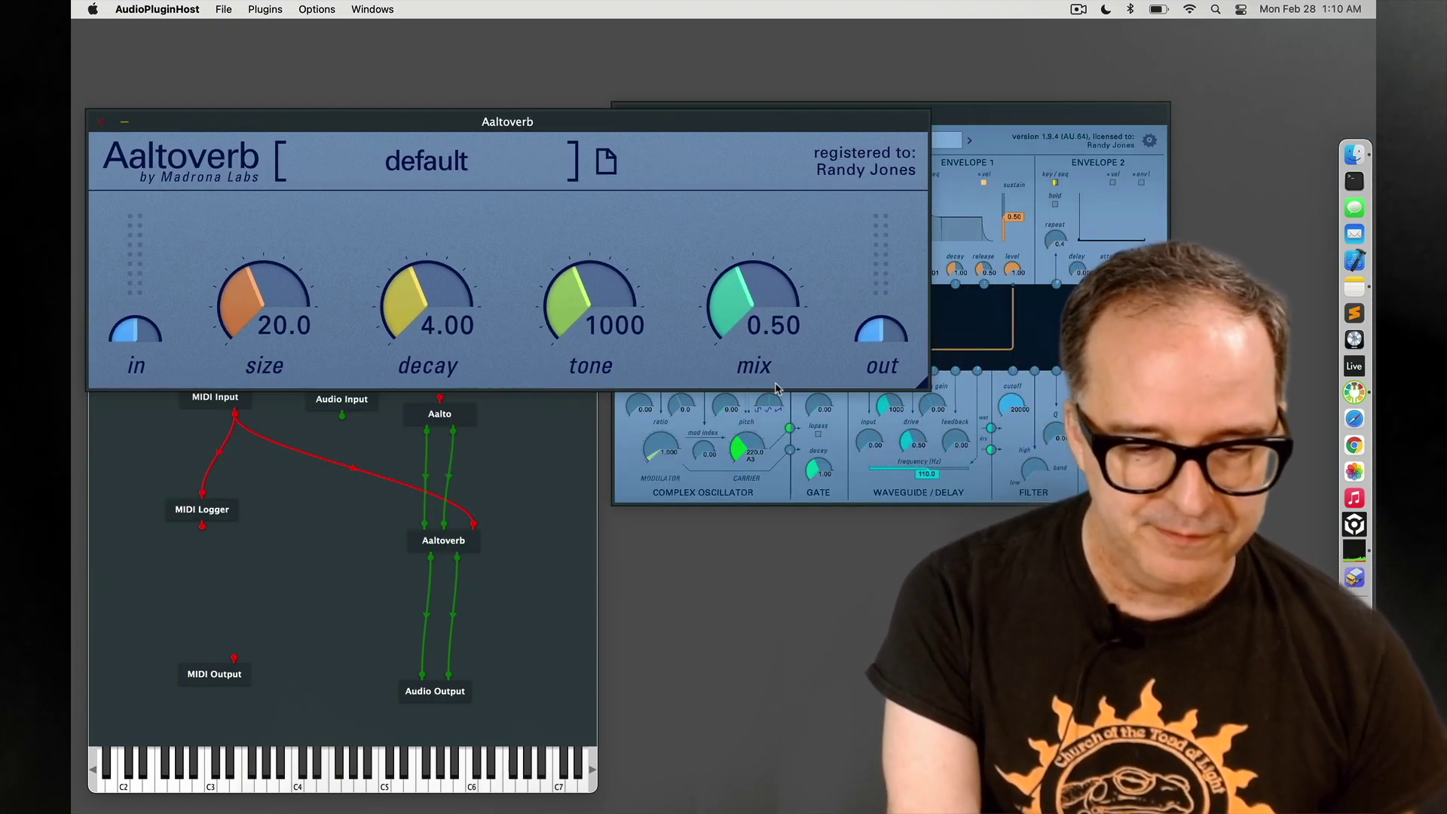
pyautogui.moveTo(716, 128); pyautogui.dragTo(714, 73)
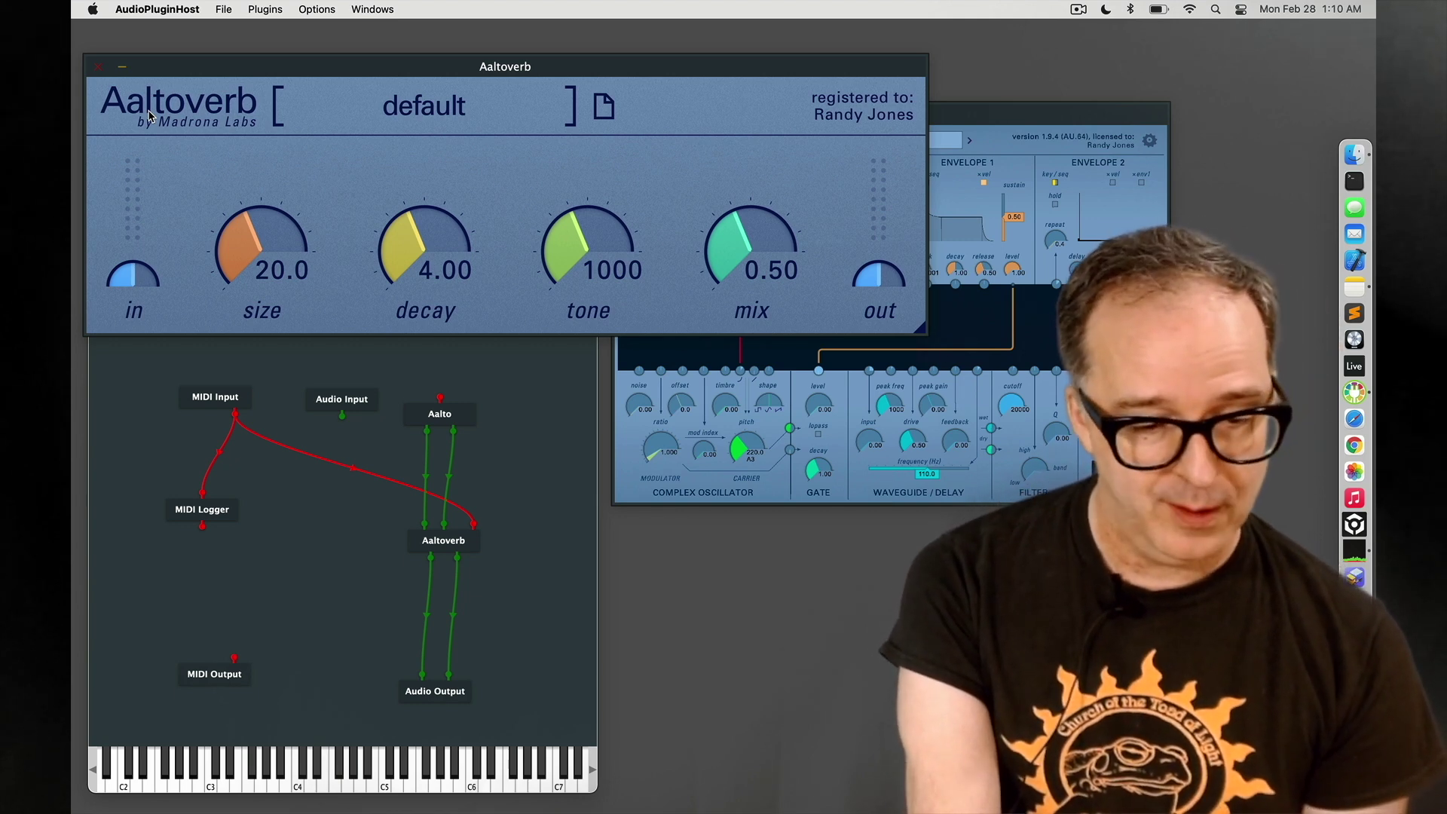
pyautogui.click(148, 116)
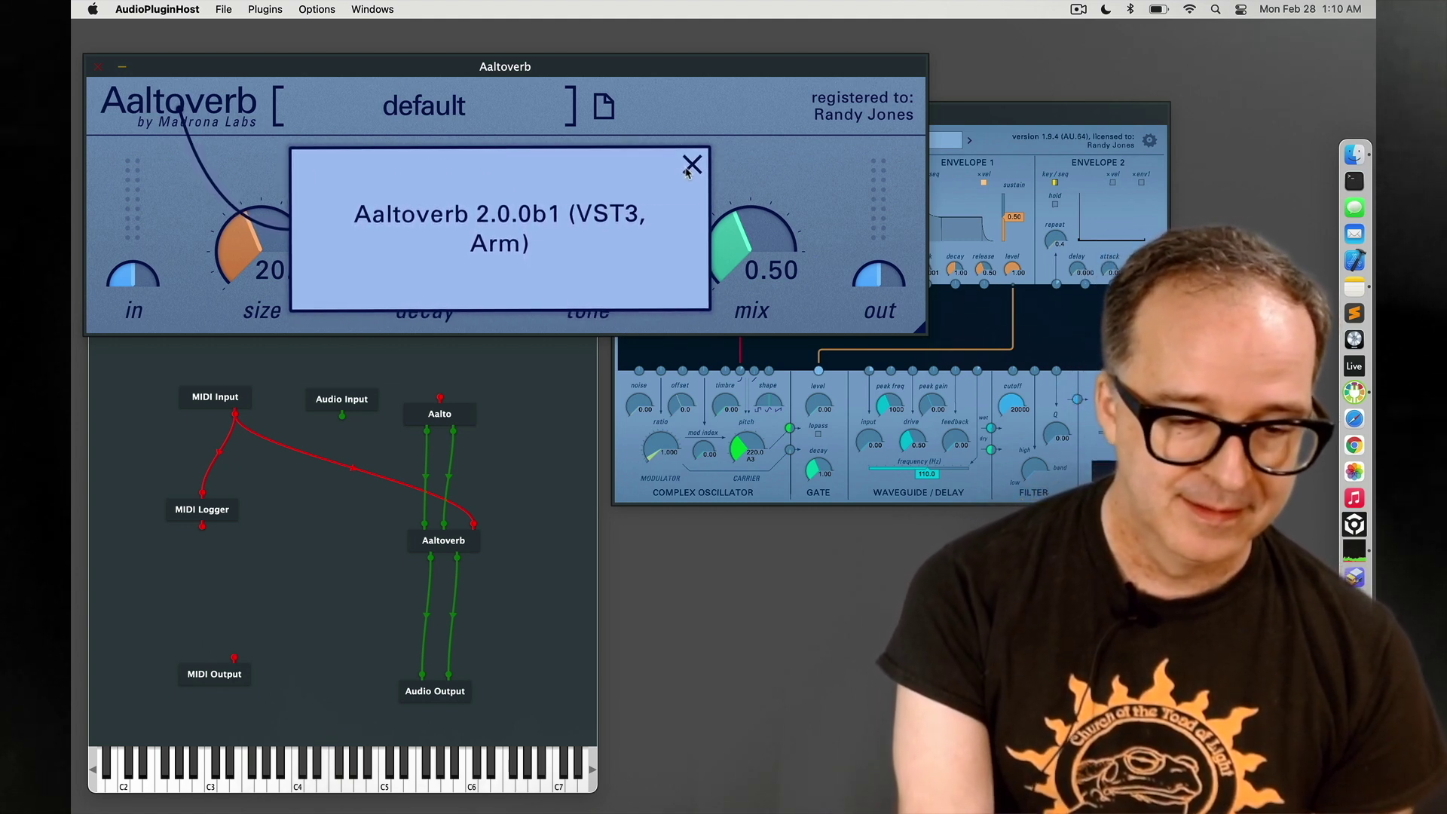
pyautogui.click(691, 167)
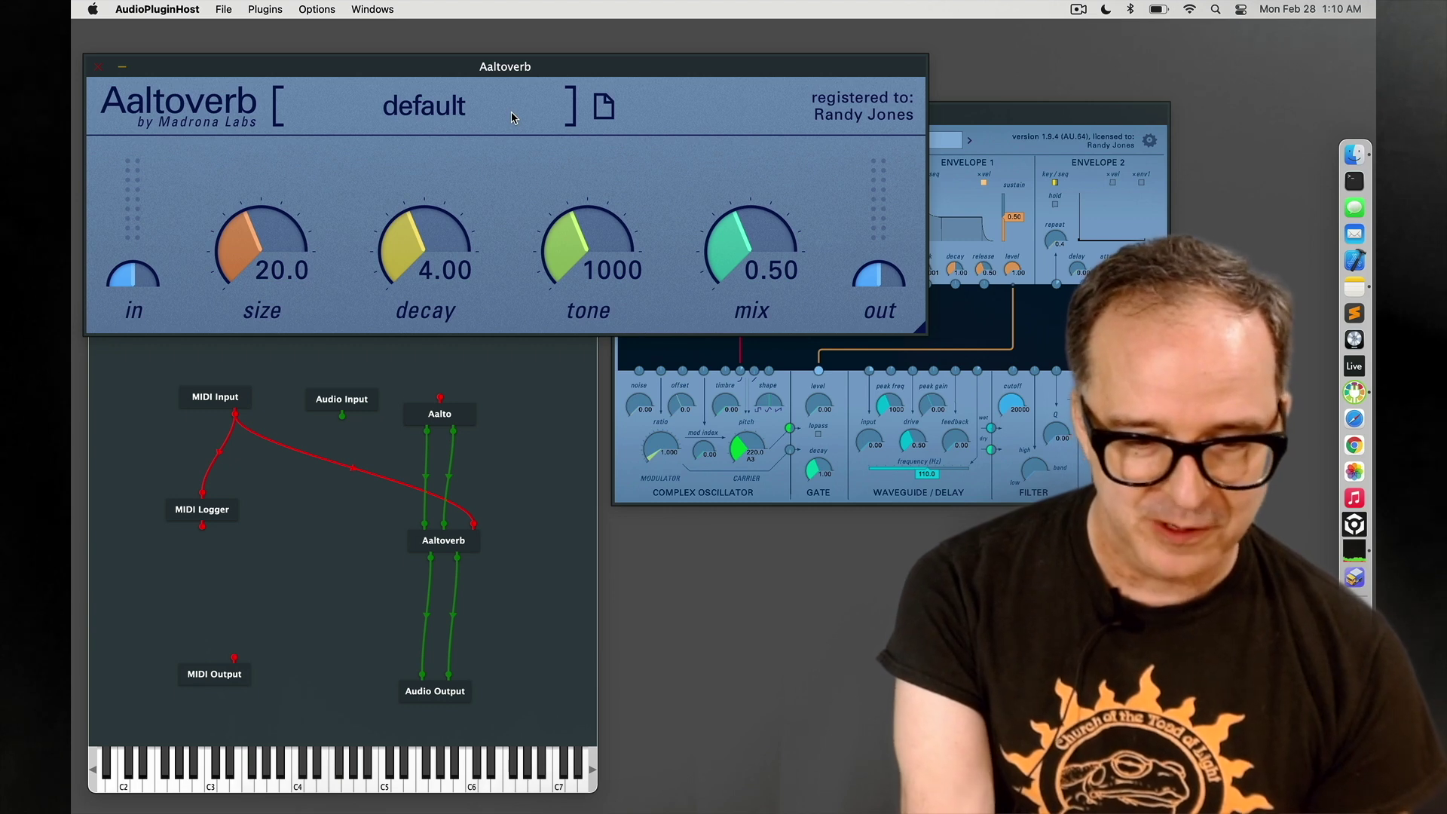
# Load Aalto's 'bossanova' preset from the Aalto textures bank, then return Aaltoverb to the front.
pyautogui.click(1035, 117)
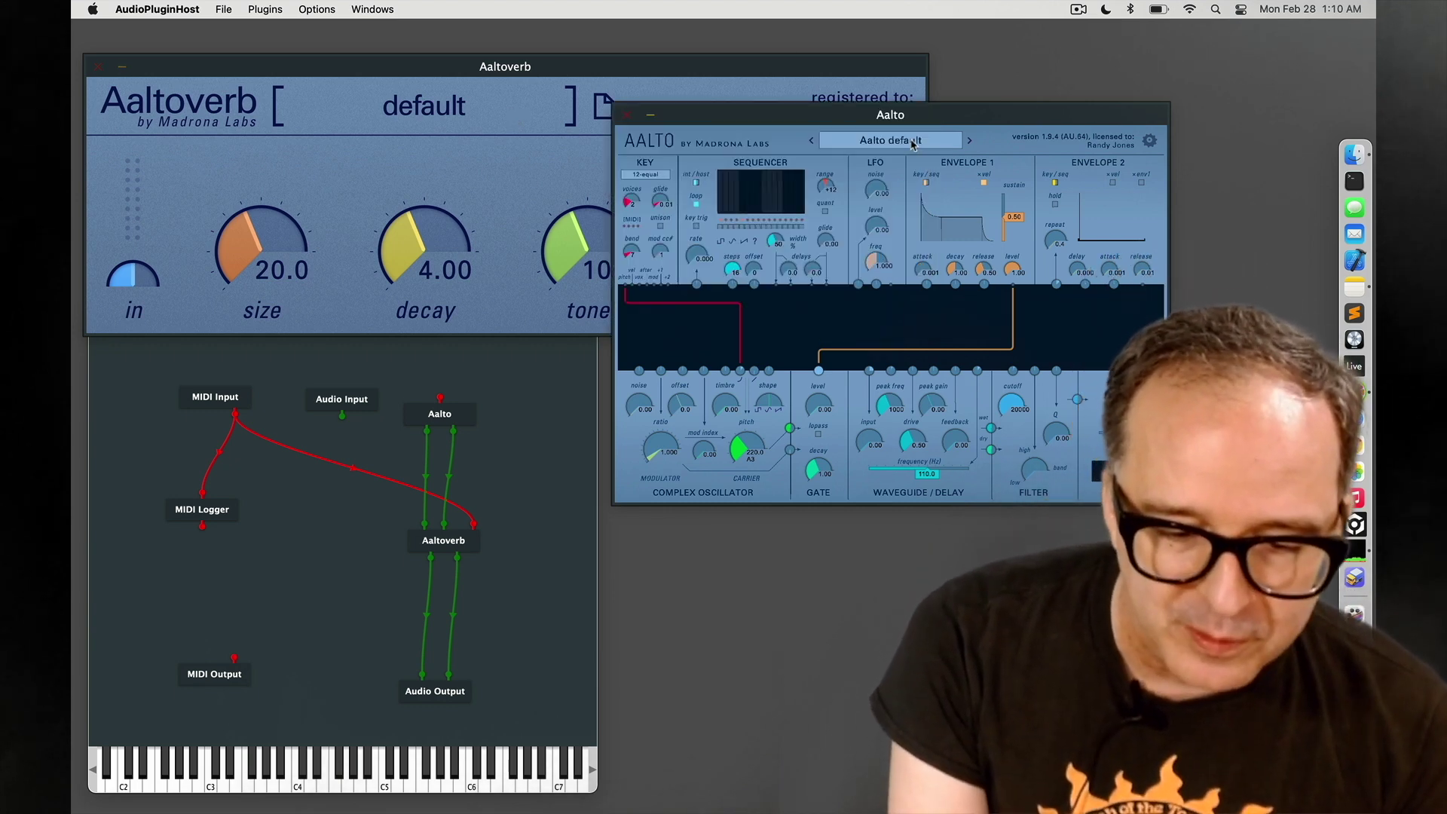
pyautogui.click(913, 143)
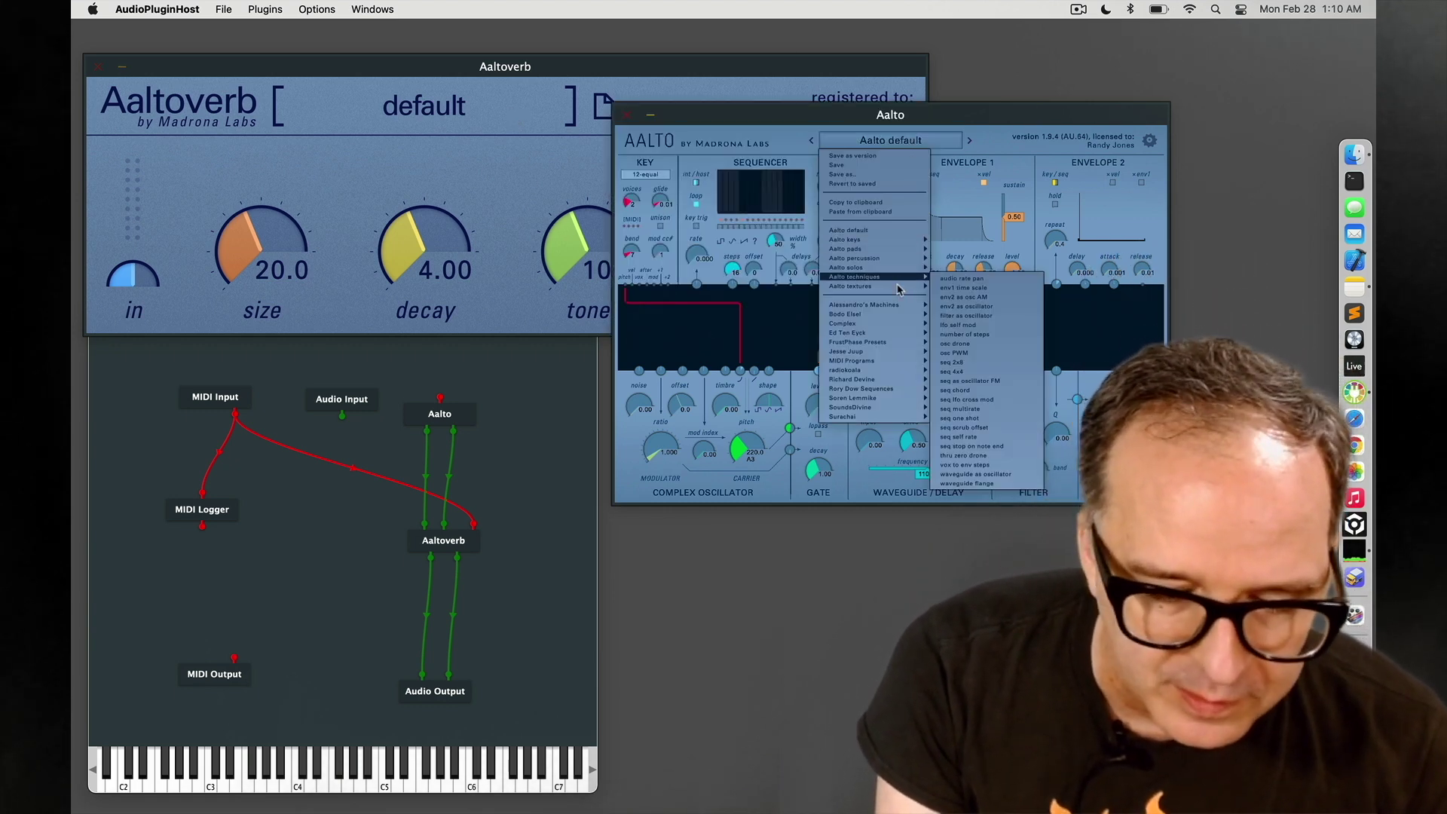
pyautogui.moveTo(888, 288)
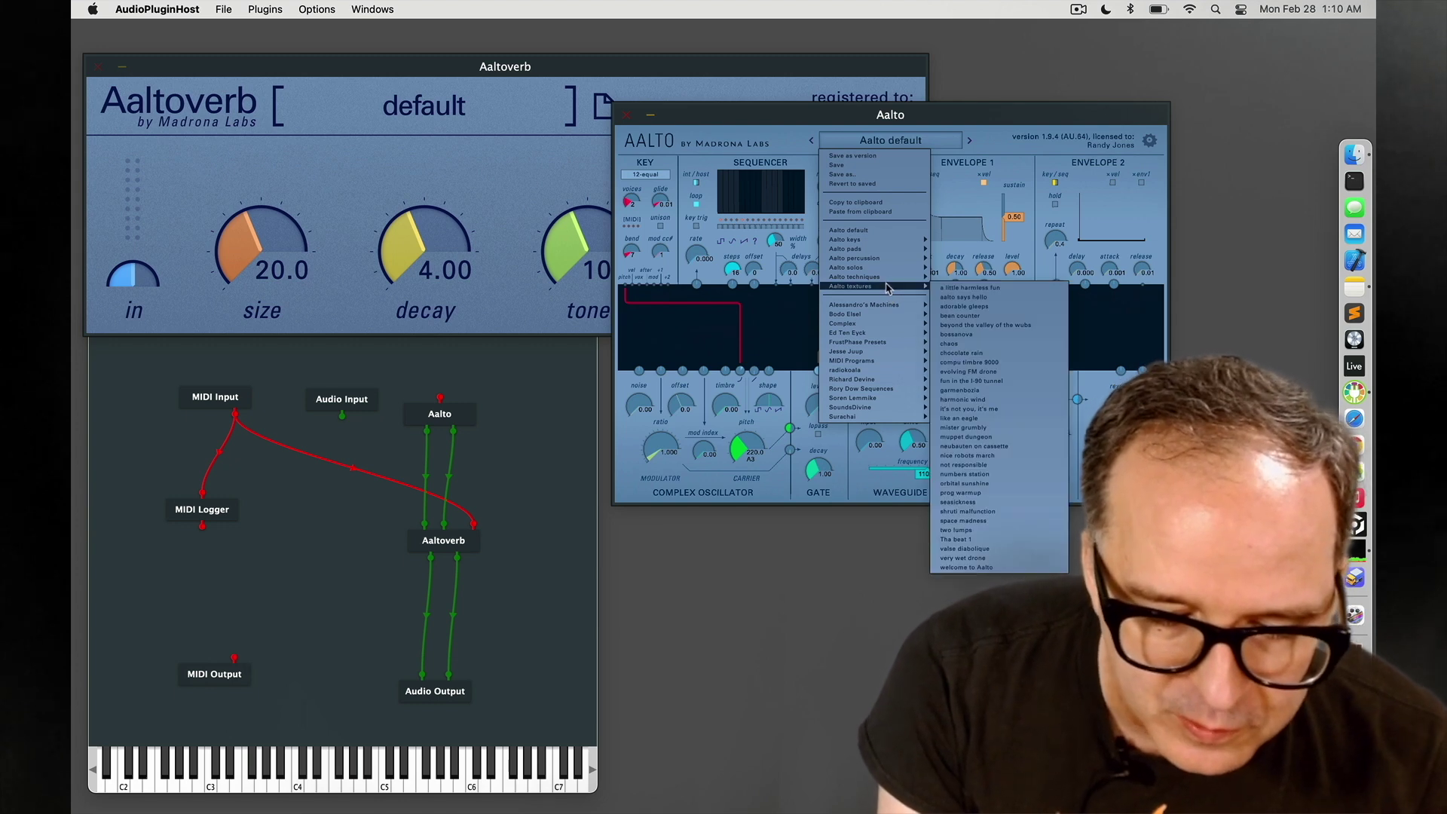
pyautogui.click(957, 334)
pyautogui.click(687, 69)
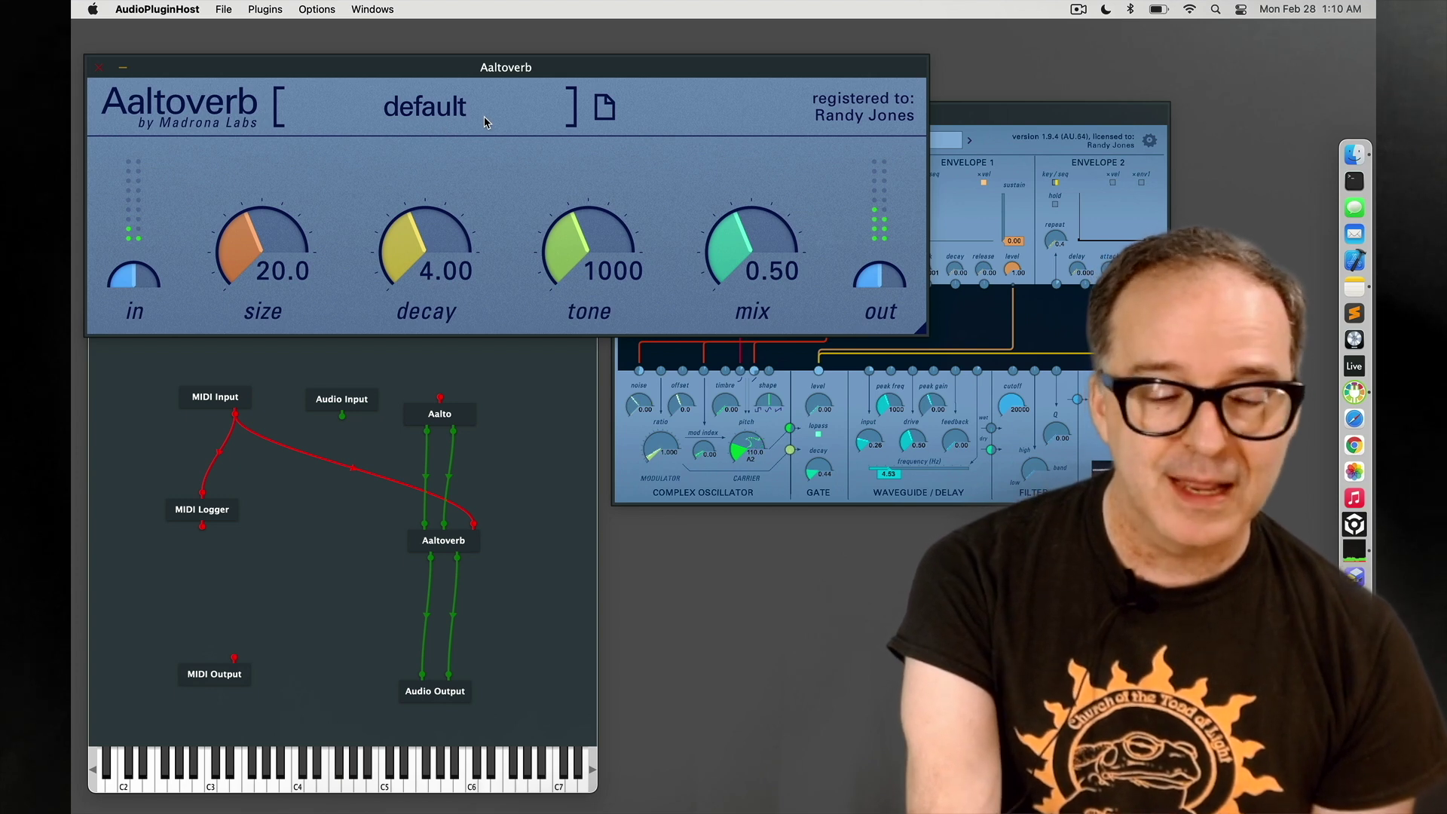
pyautogui.click(483, 116)
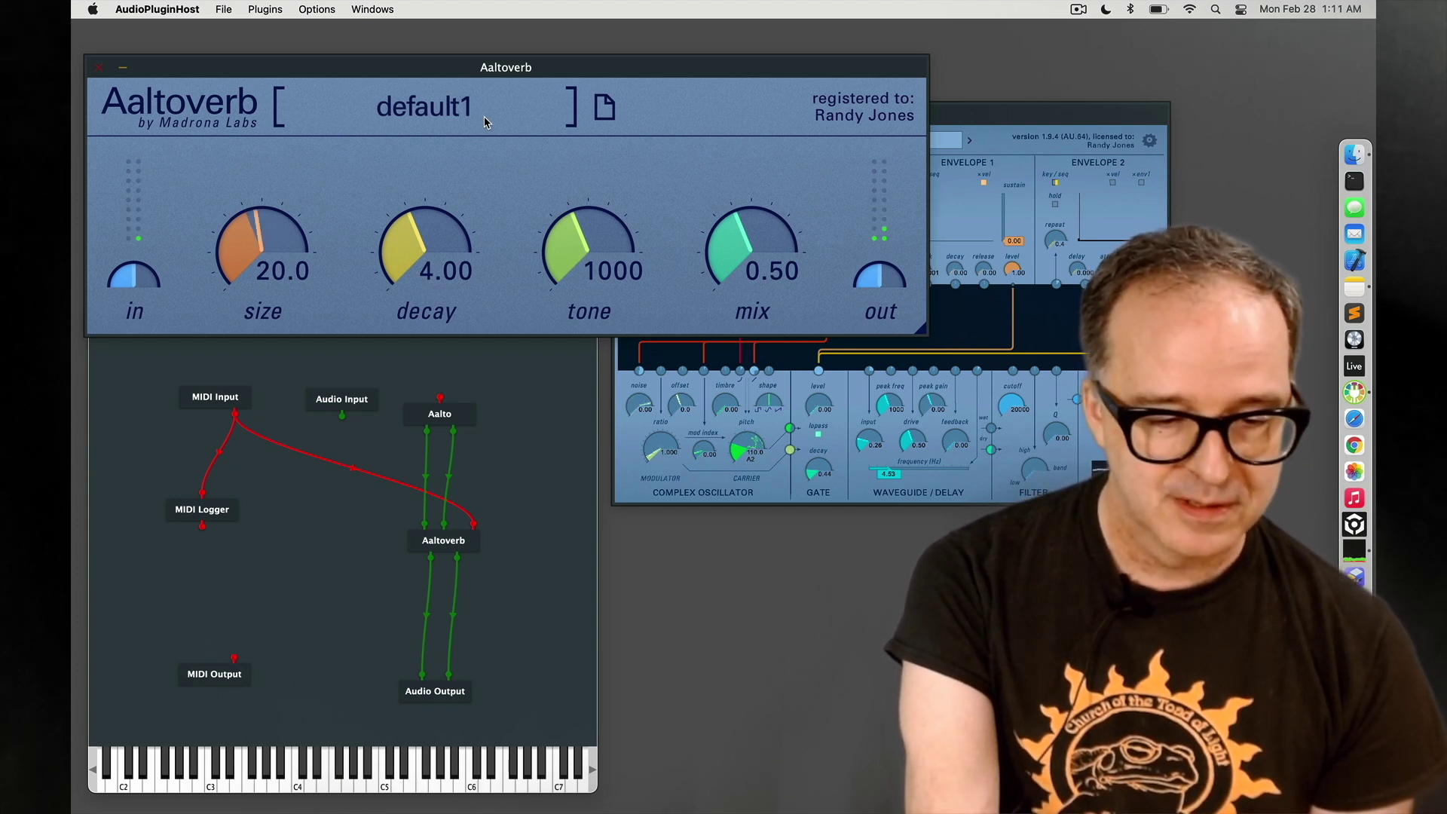
pyautogui.scroll(-1, 483, 116)
pyautogui.scroll(-2, 484, 116)
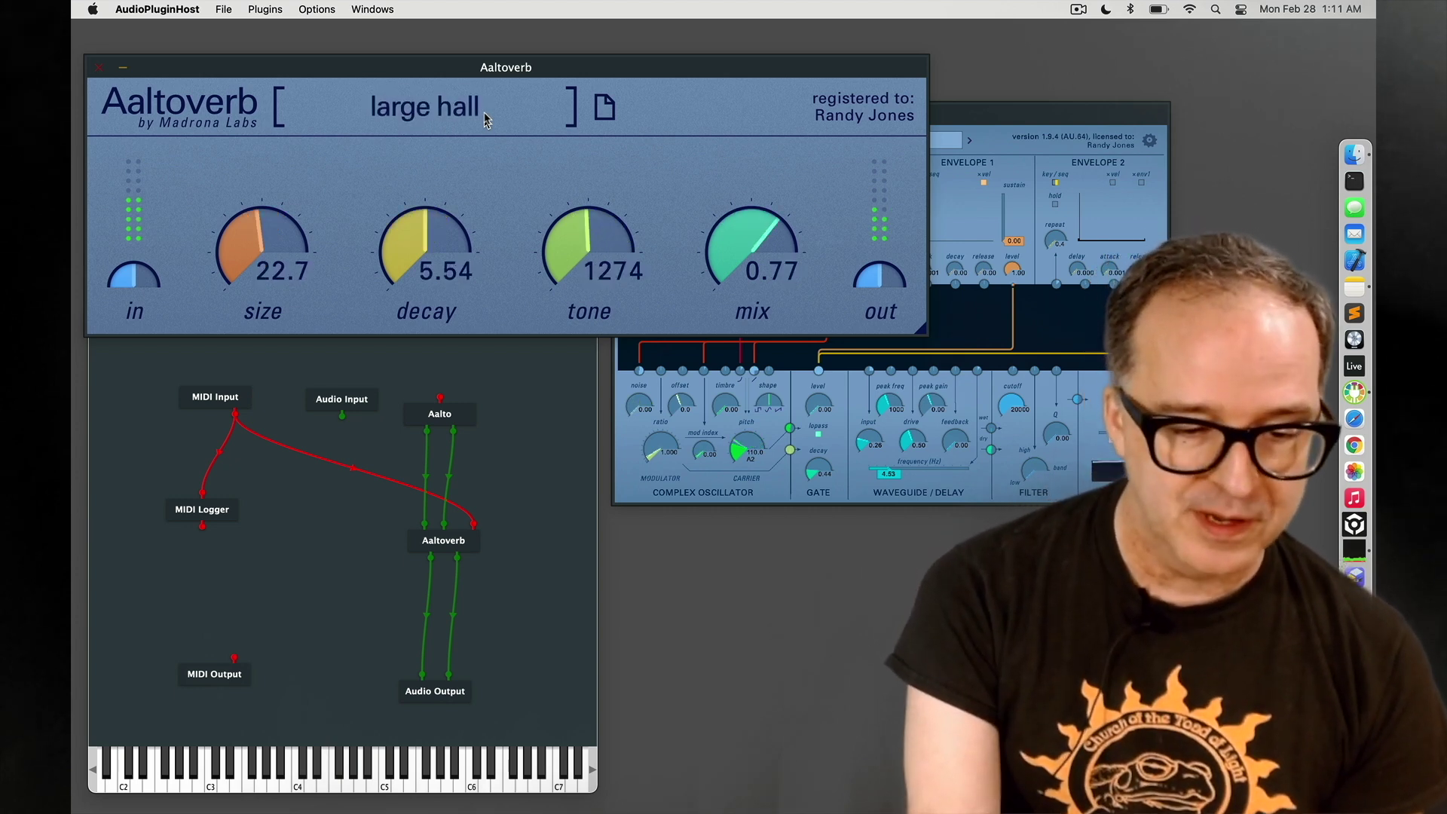
pyautogui.scroll(2, 483, 116)
pyautogui.scroll(-3, 495, 197)
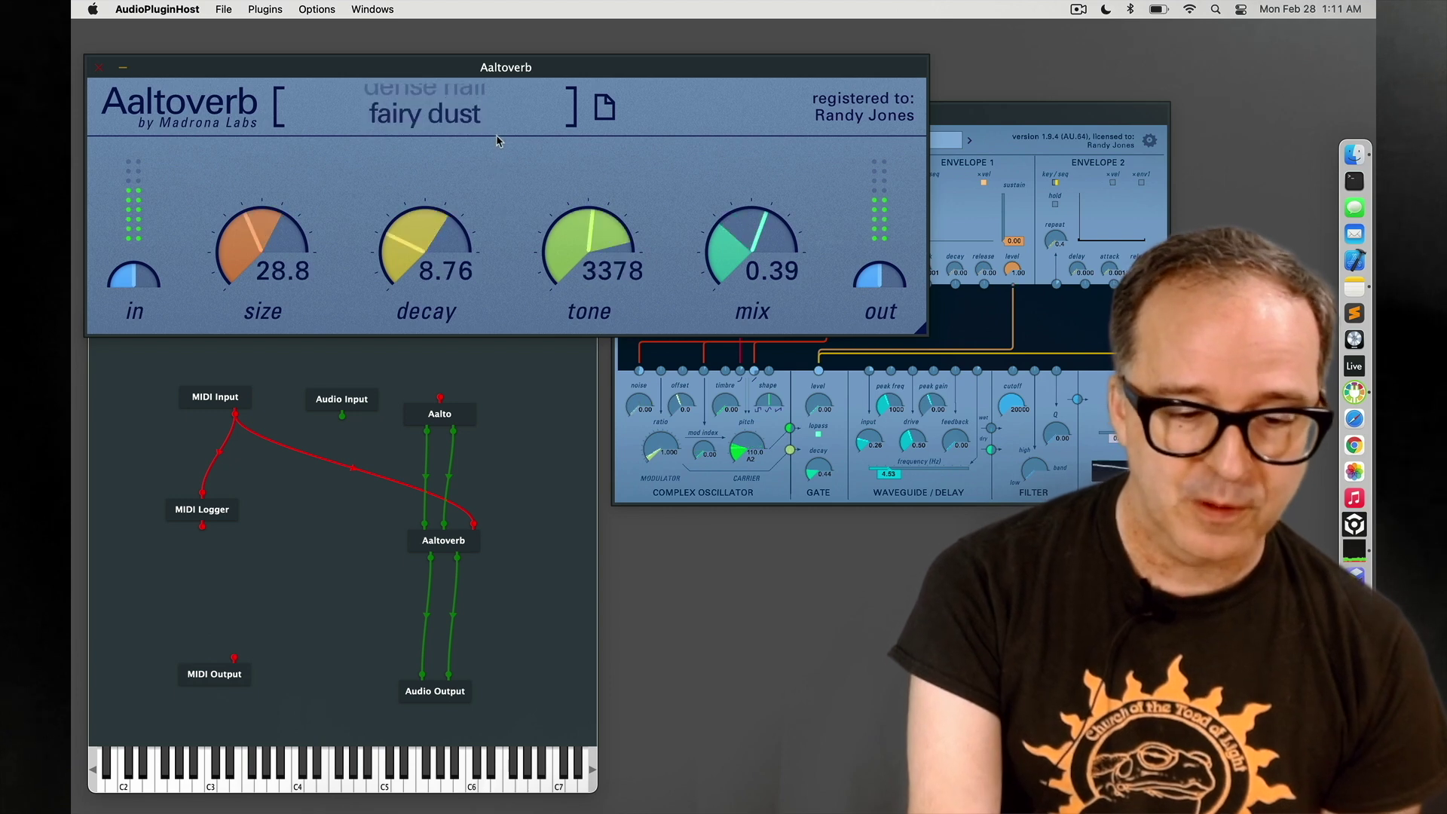
pyautogui.scroll(3, 504, 218)
pyautogui.scroll(1, 504, 219)
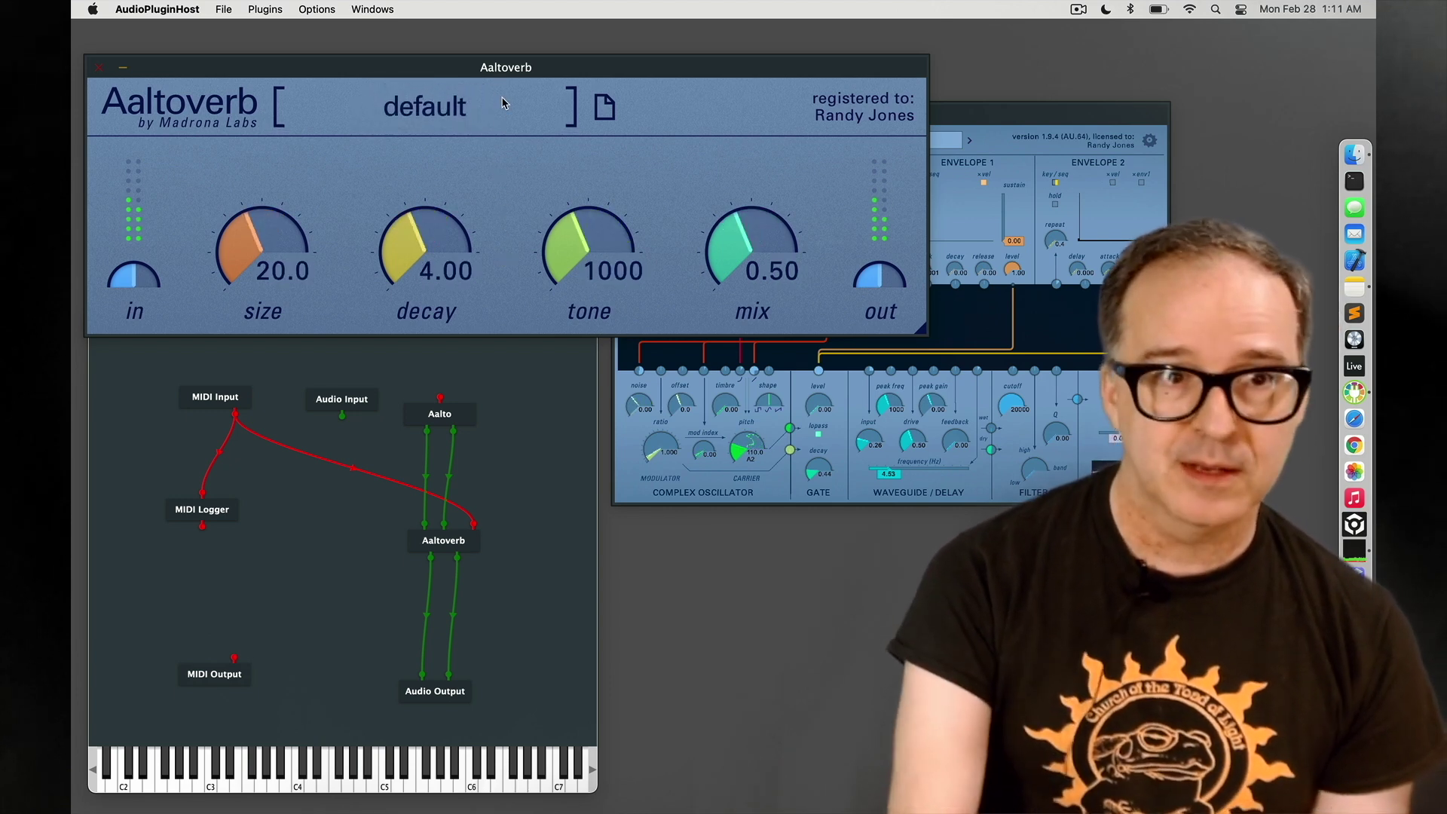
pyautogui.scroll(-6, 504, 103)
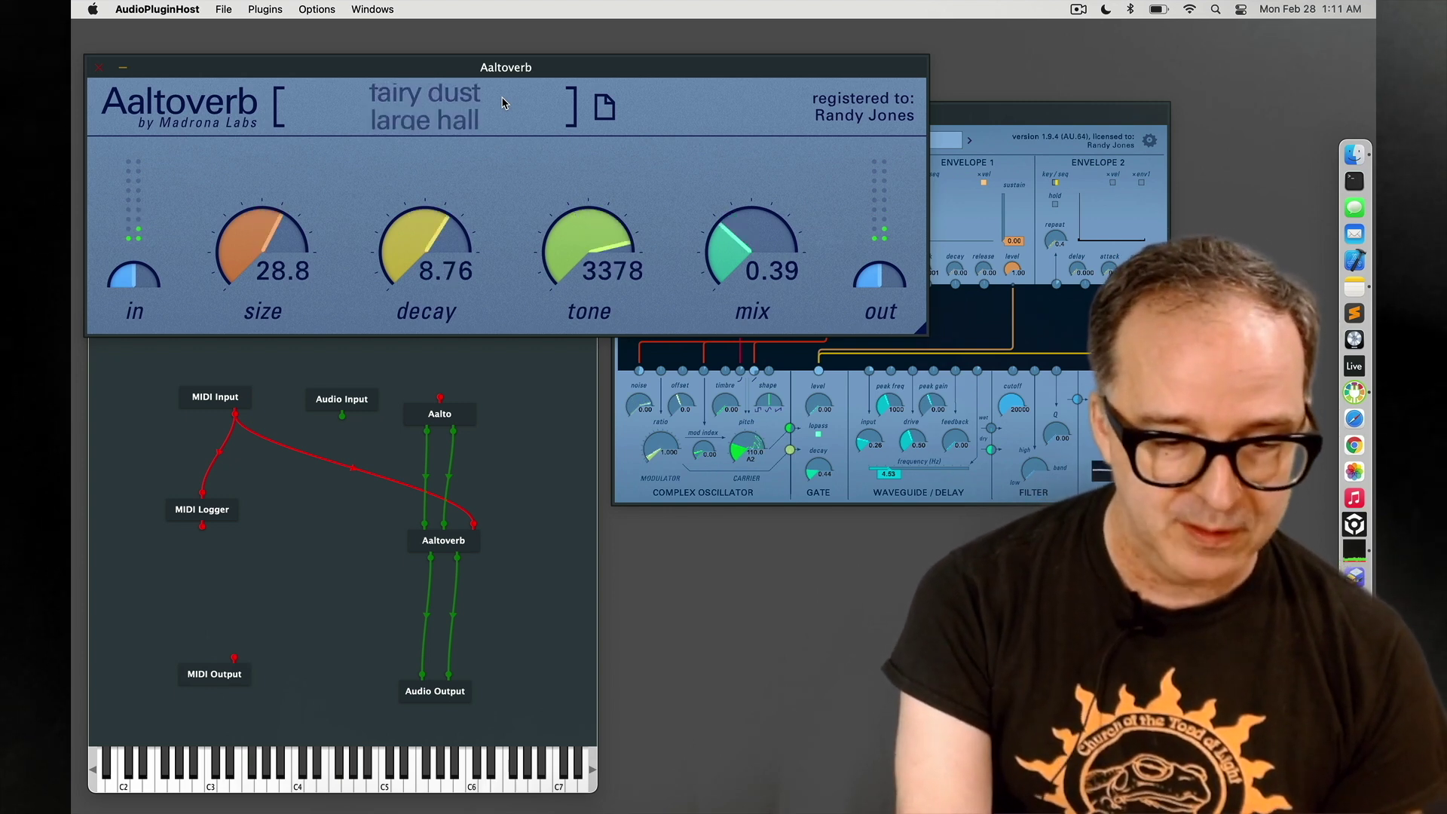
pyautogui.scroll(5, 503, 103)
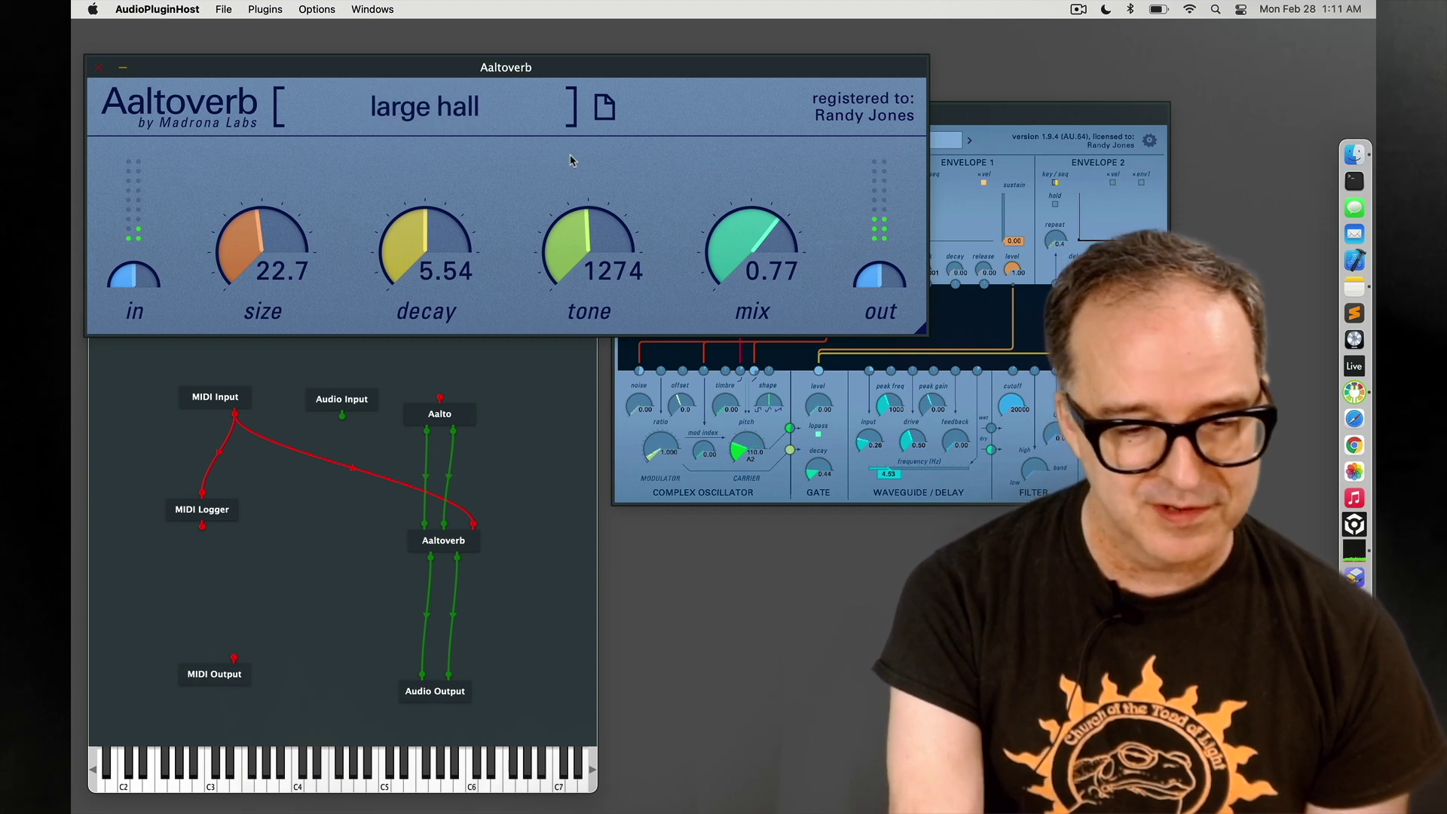
pyautogui.scroll(6, 523, 106)
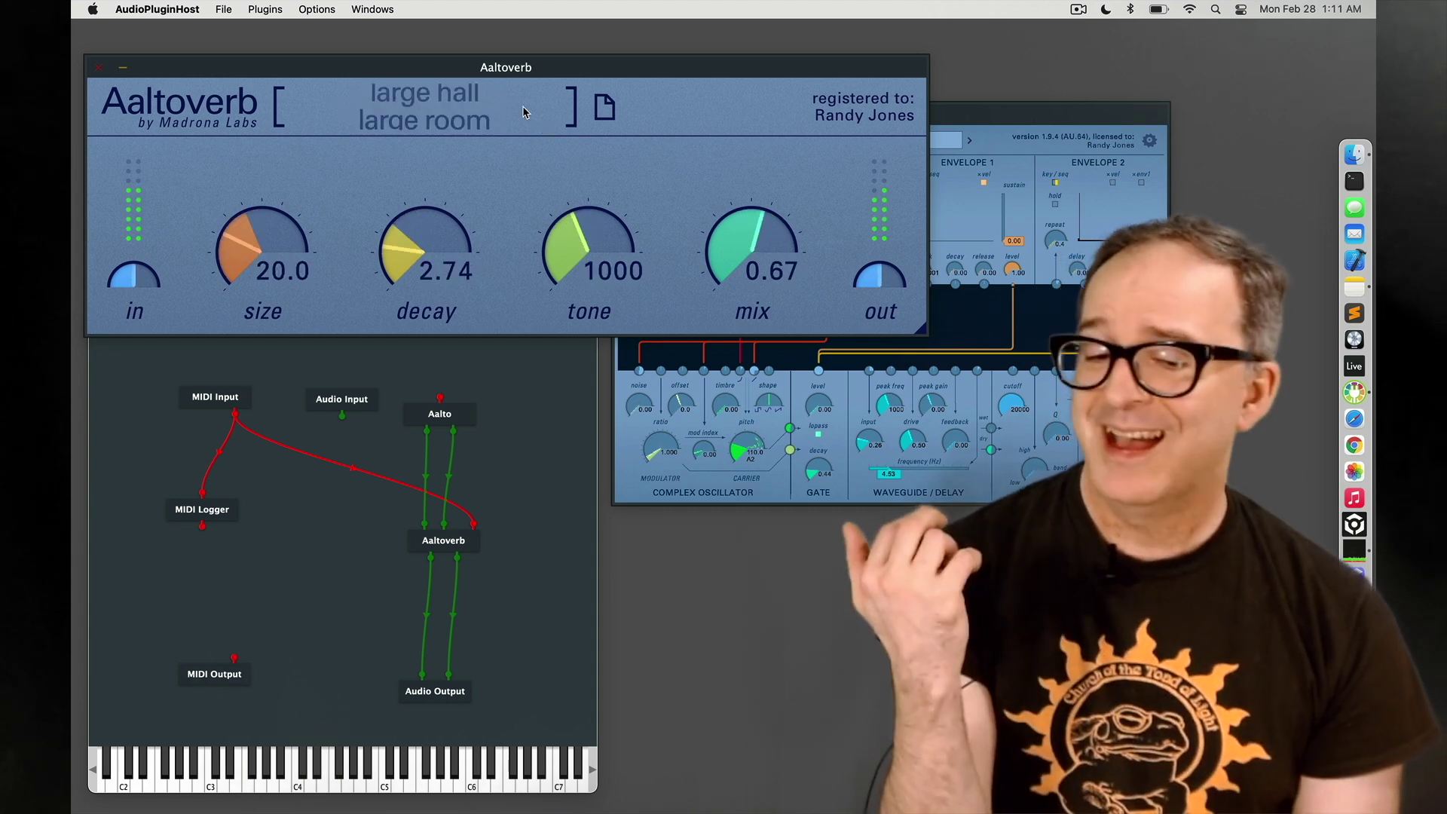
pyautogui.scroll(5, 522, 106)
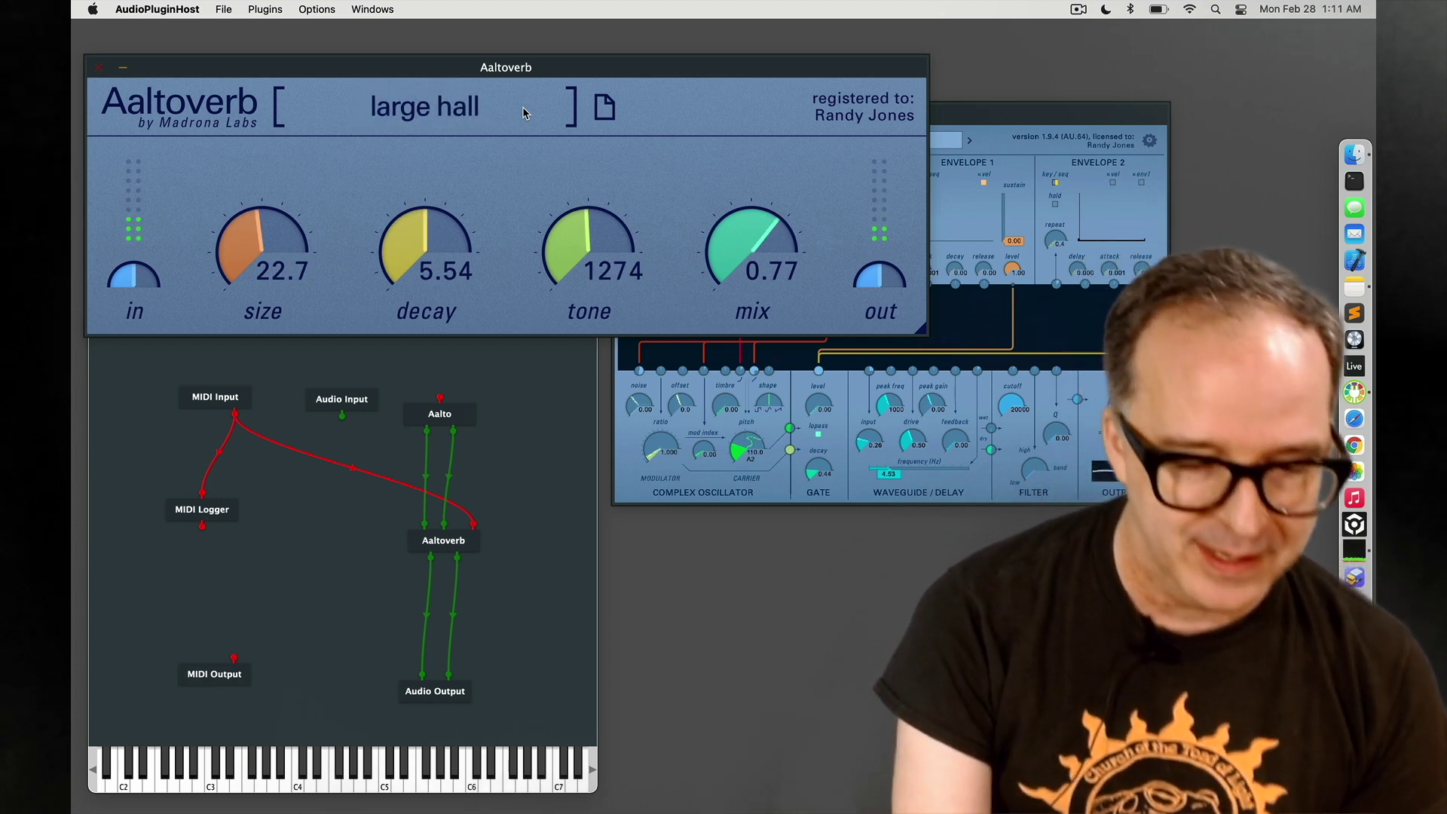
pyautogui.scroll(-6, 522, 107)
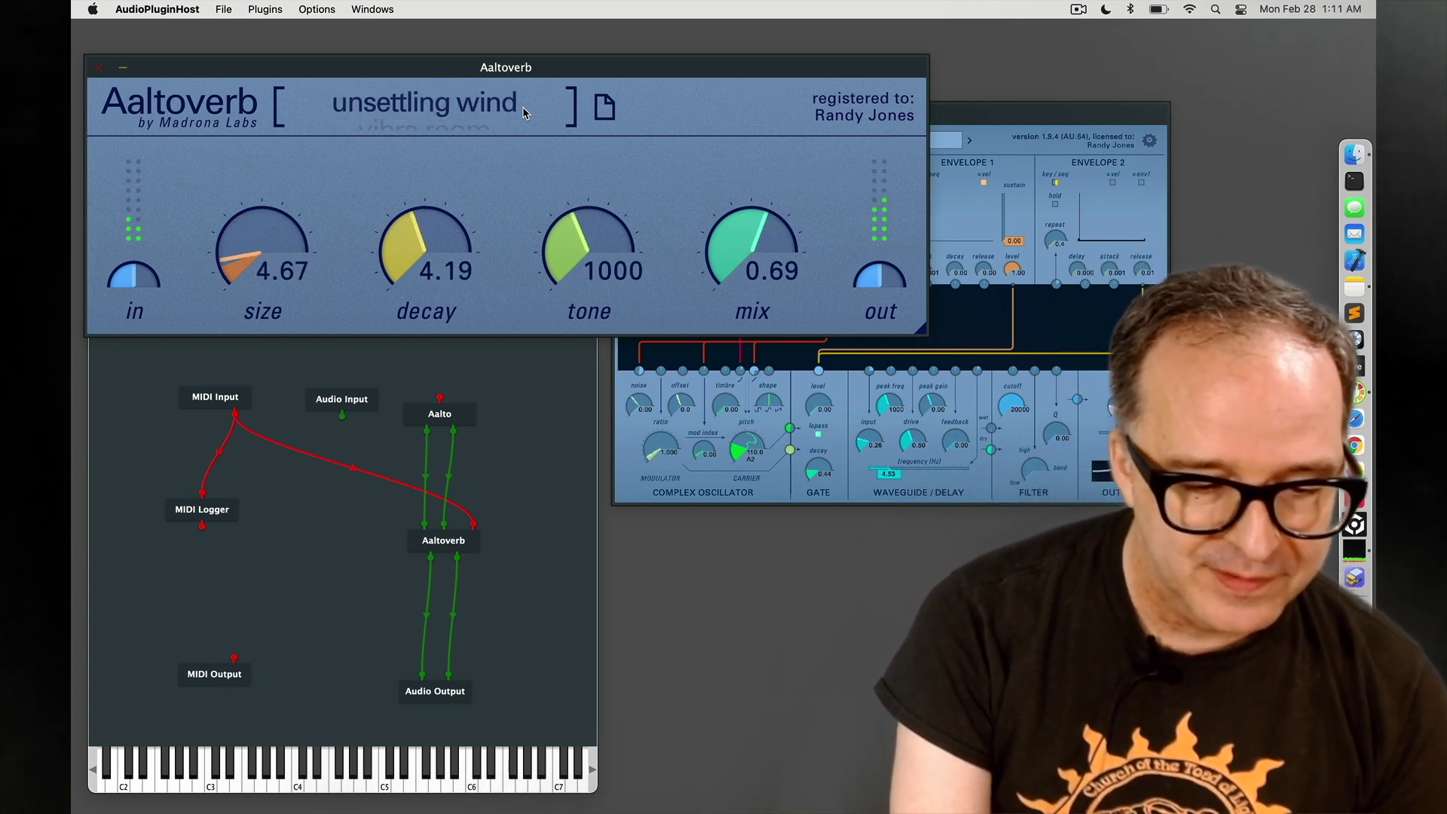
pyautogui.scroll(-3, 522, 106)
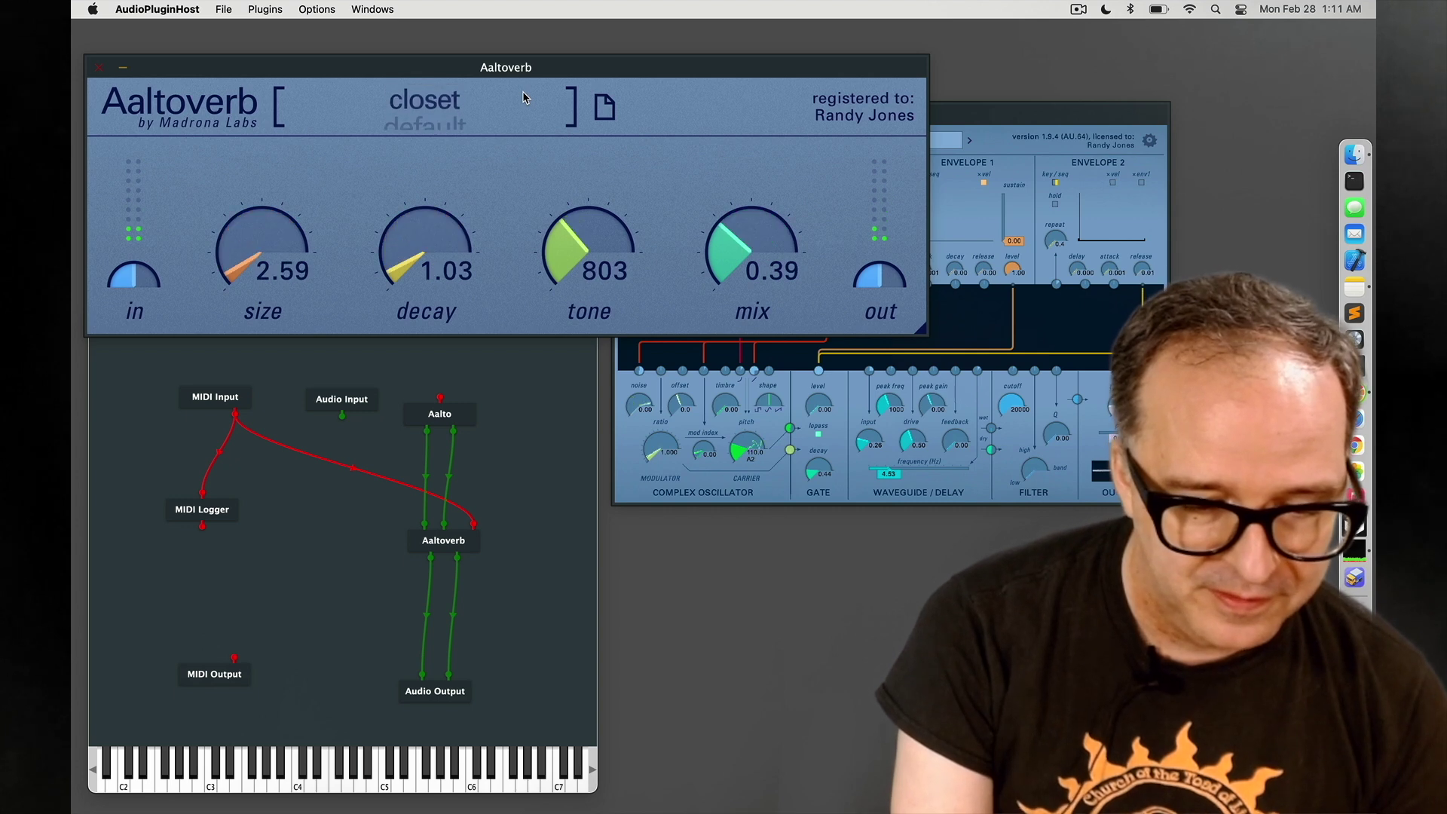
# Start saving over the default preset, then cancel the overwrite confirmation.
pyautogui.click(604, 111)
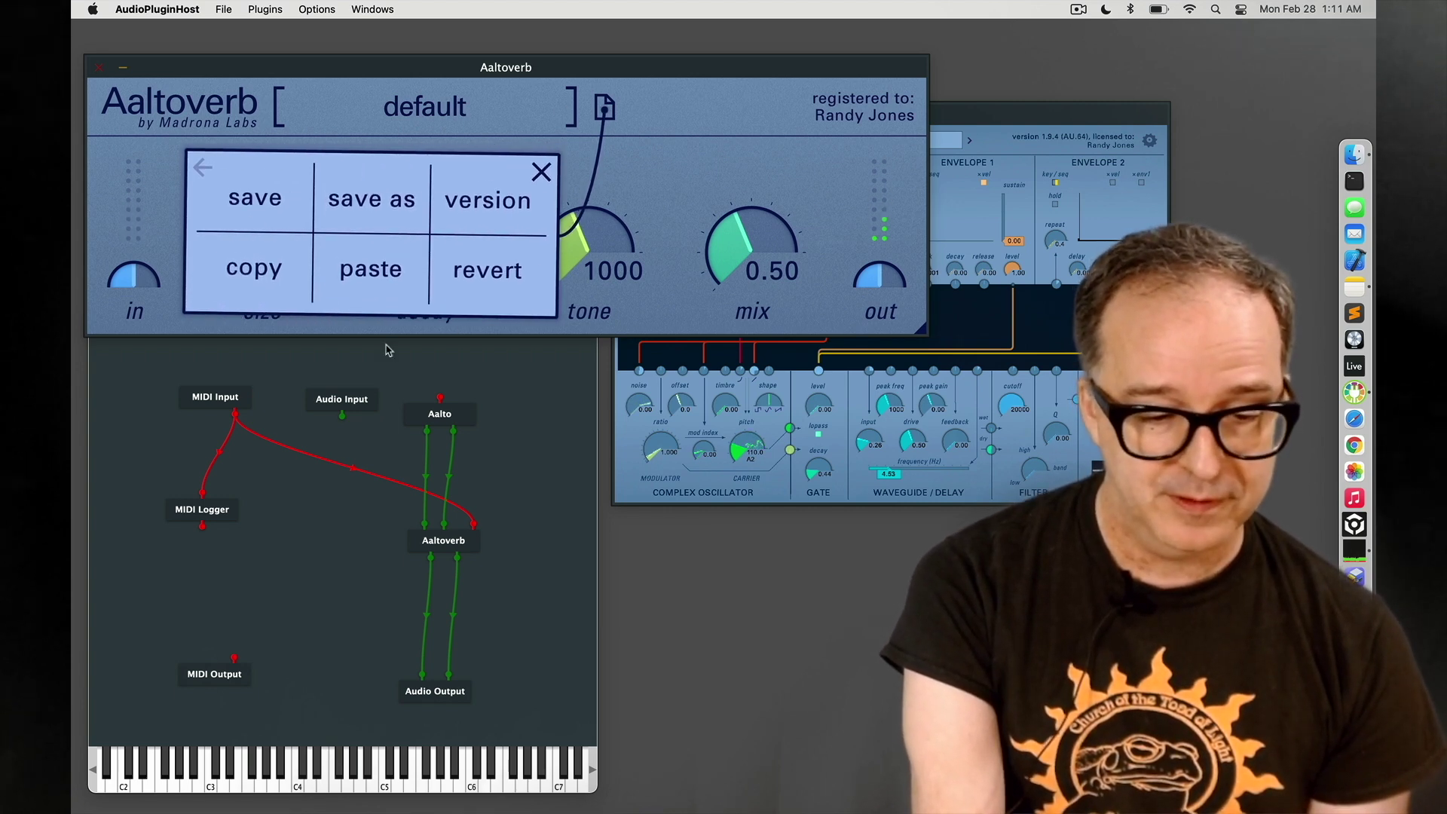
pyautogui.click(266, 196)
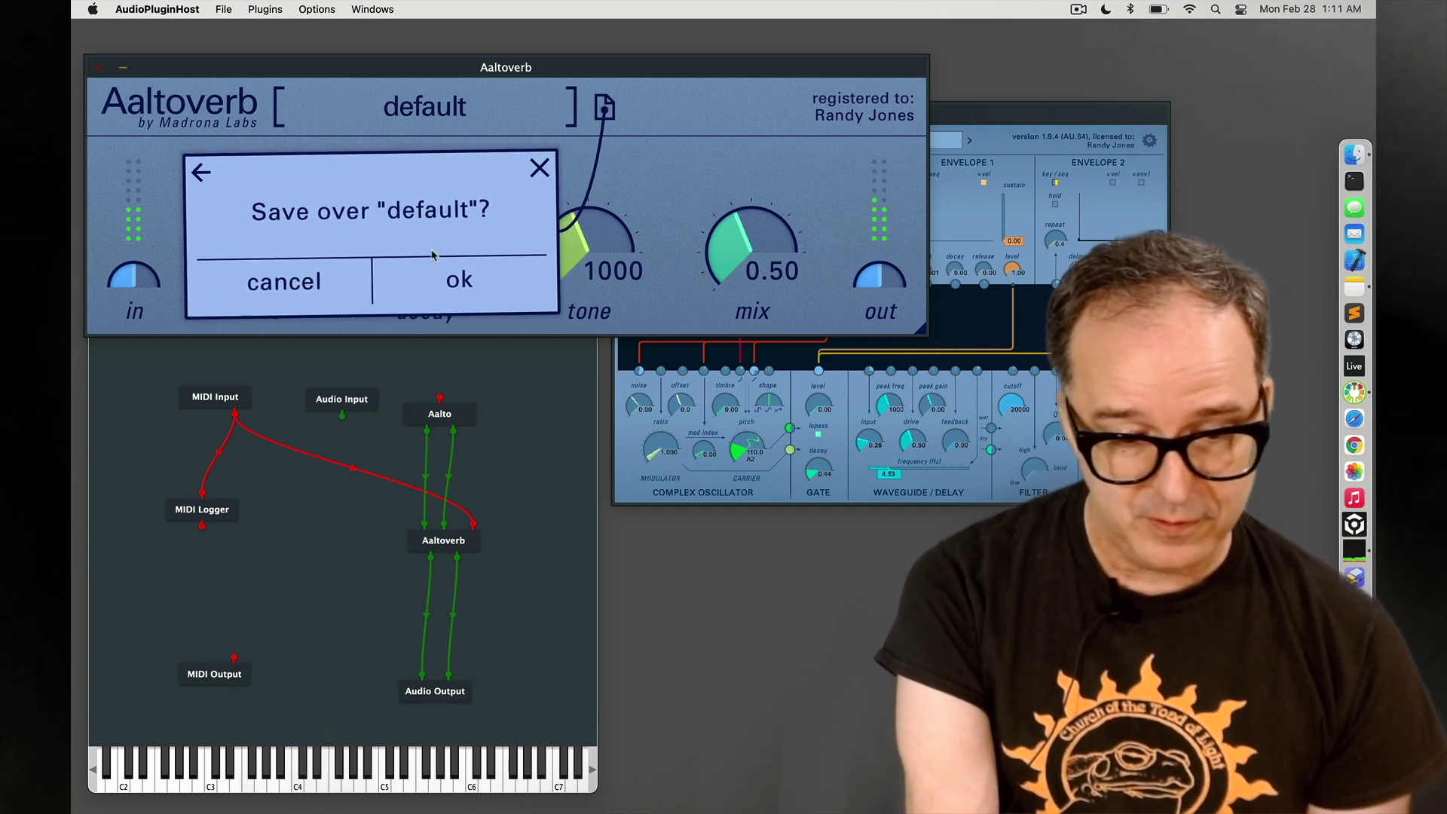
pyautogui.click(204, 167)
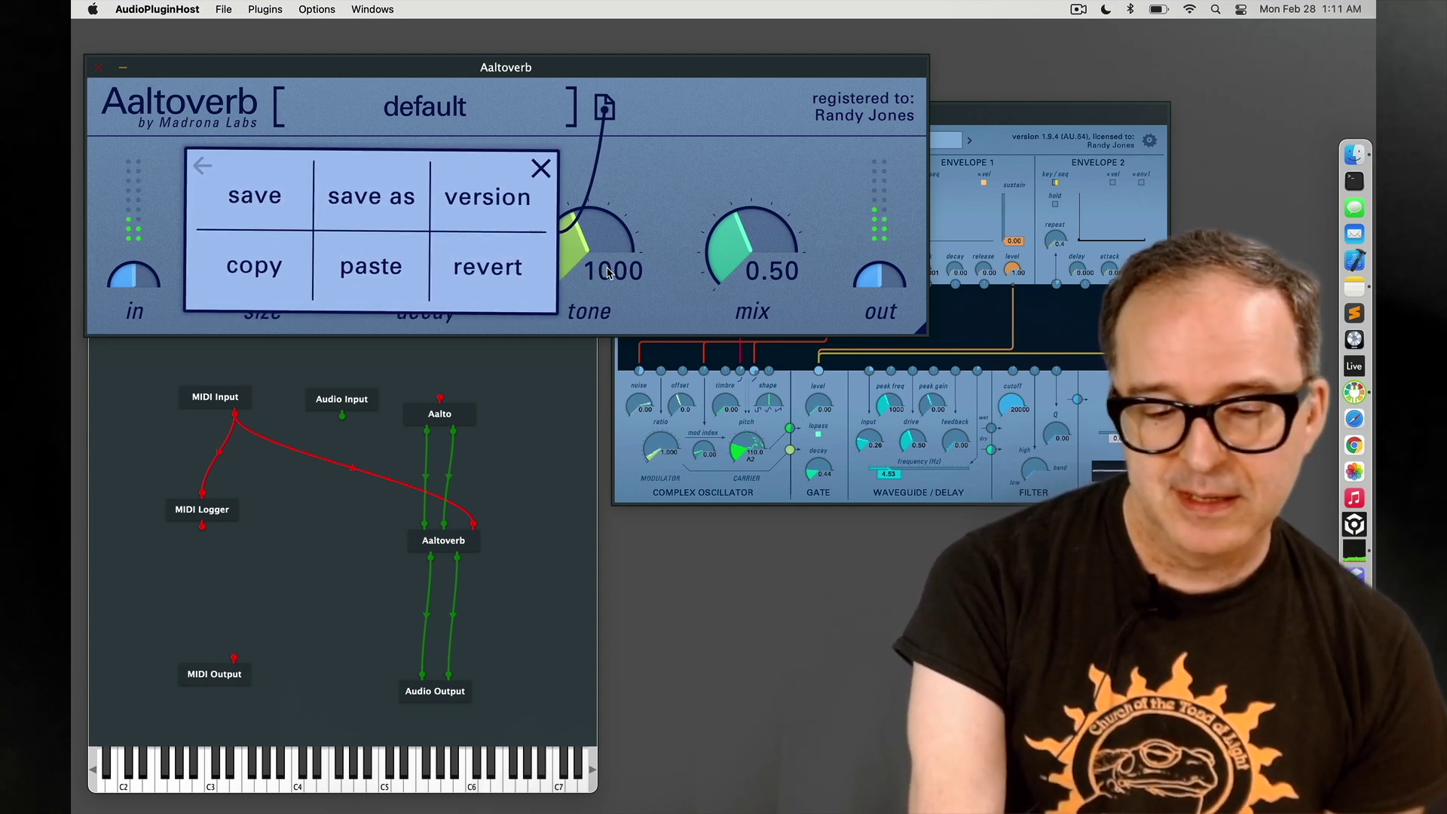
# Raise the tone knob to 2028 and save it as new version default2.
pyautogui.scroll(10, 609, 273)
pyautogui.scroll(-2, 609, 273)
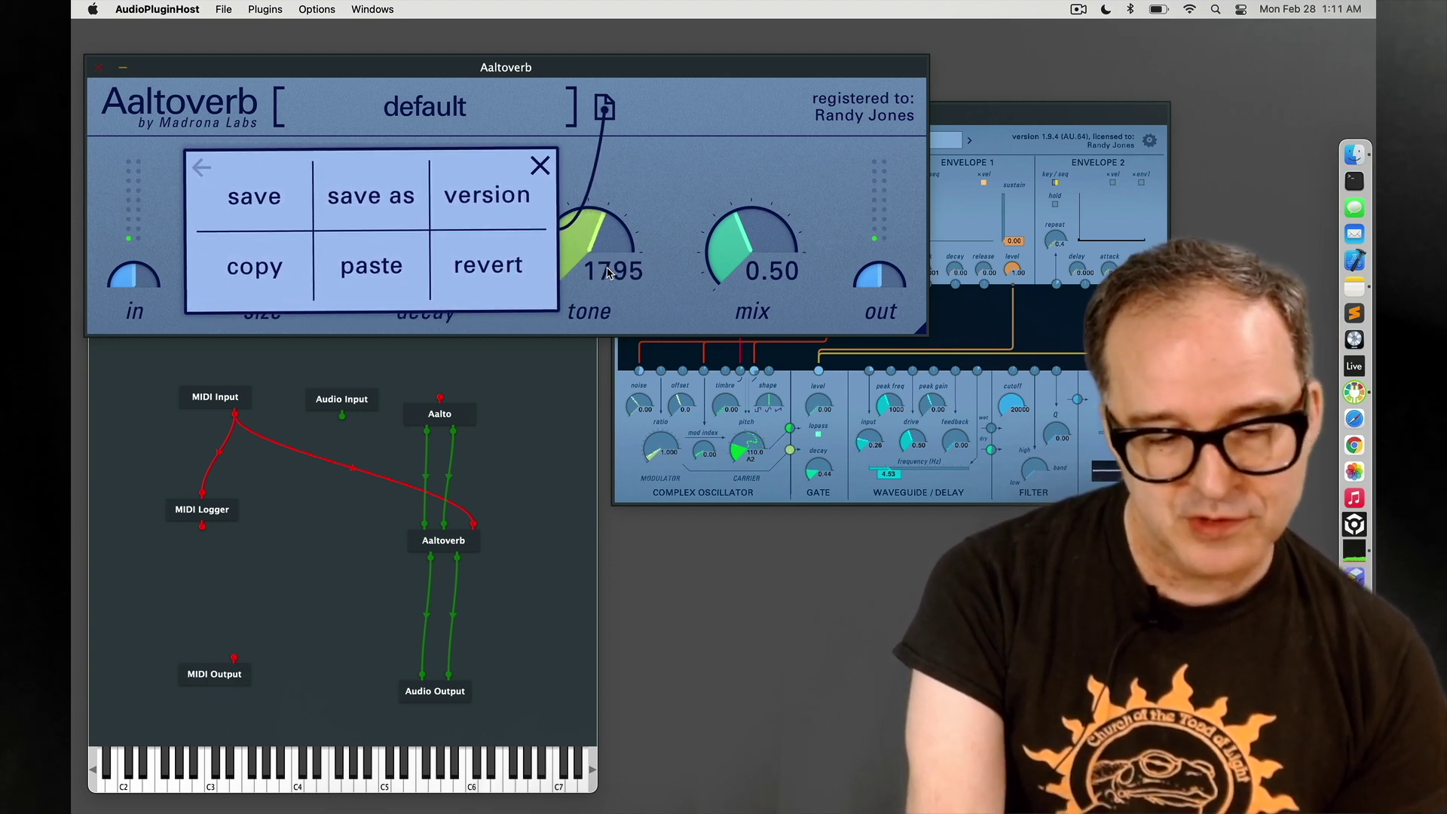
pyautogui.scroll(8, 609, 273)
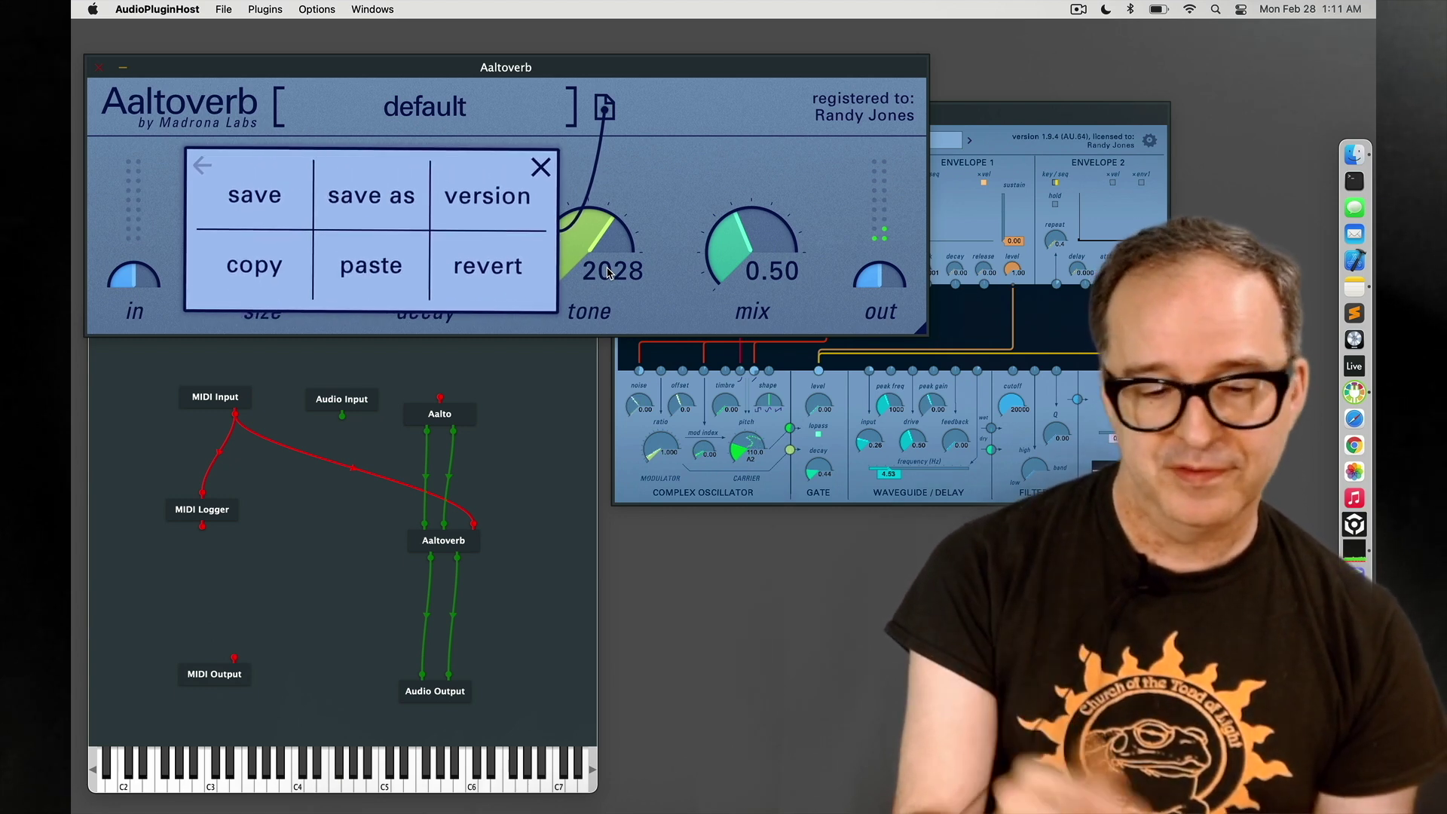
pyautogui.click(486, 197)
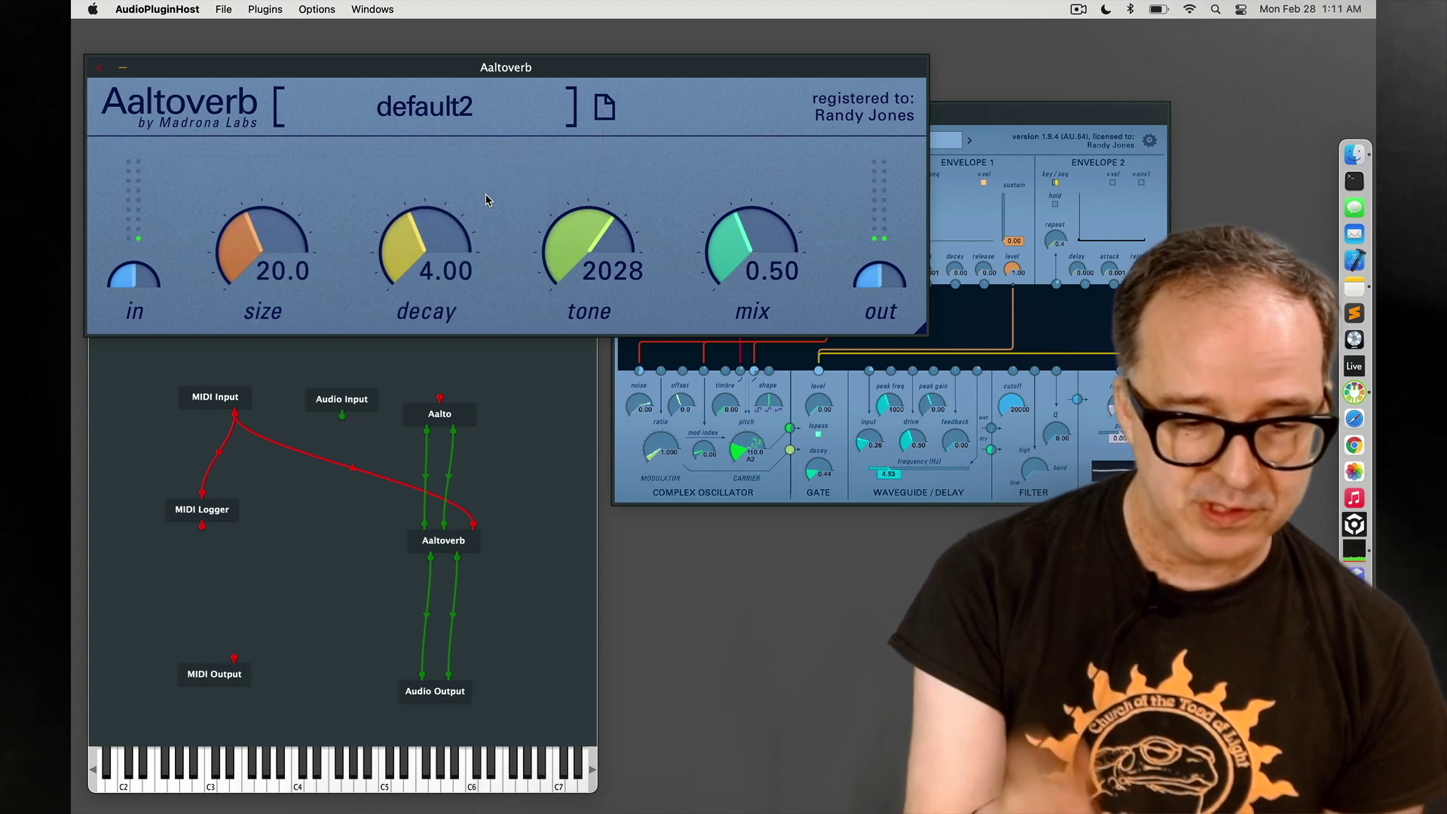
# Compare against default1 (tone 1000), return to default2, and reopen the patch file options.
pyautogui.click(488, 125)
pyautogui.click(488, 126)
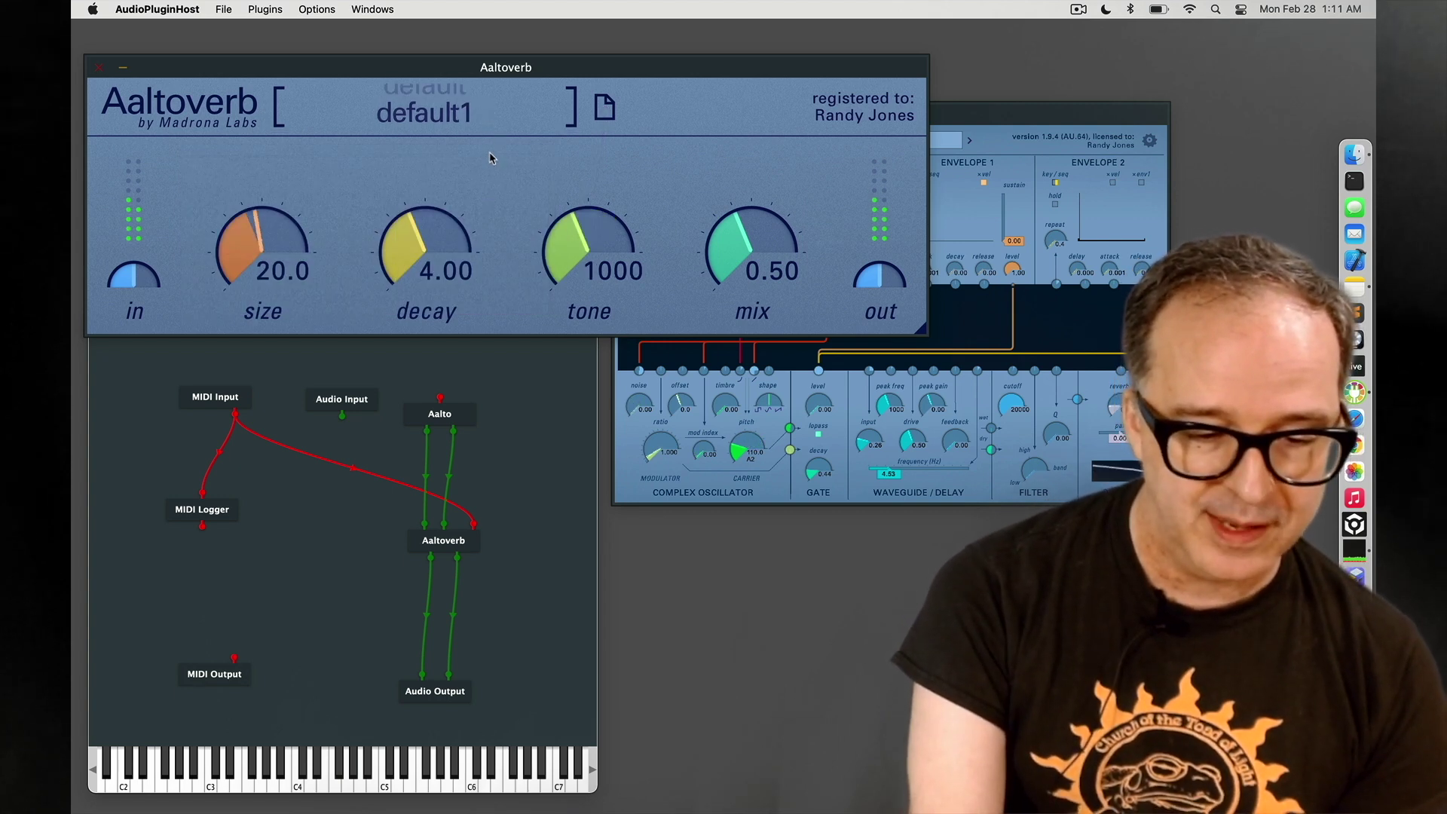
pyautogui.click(495, 107)
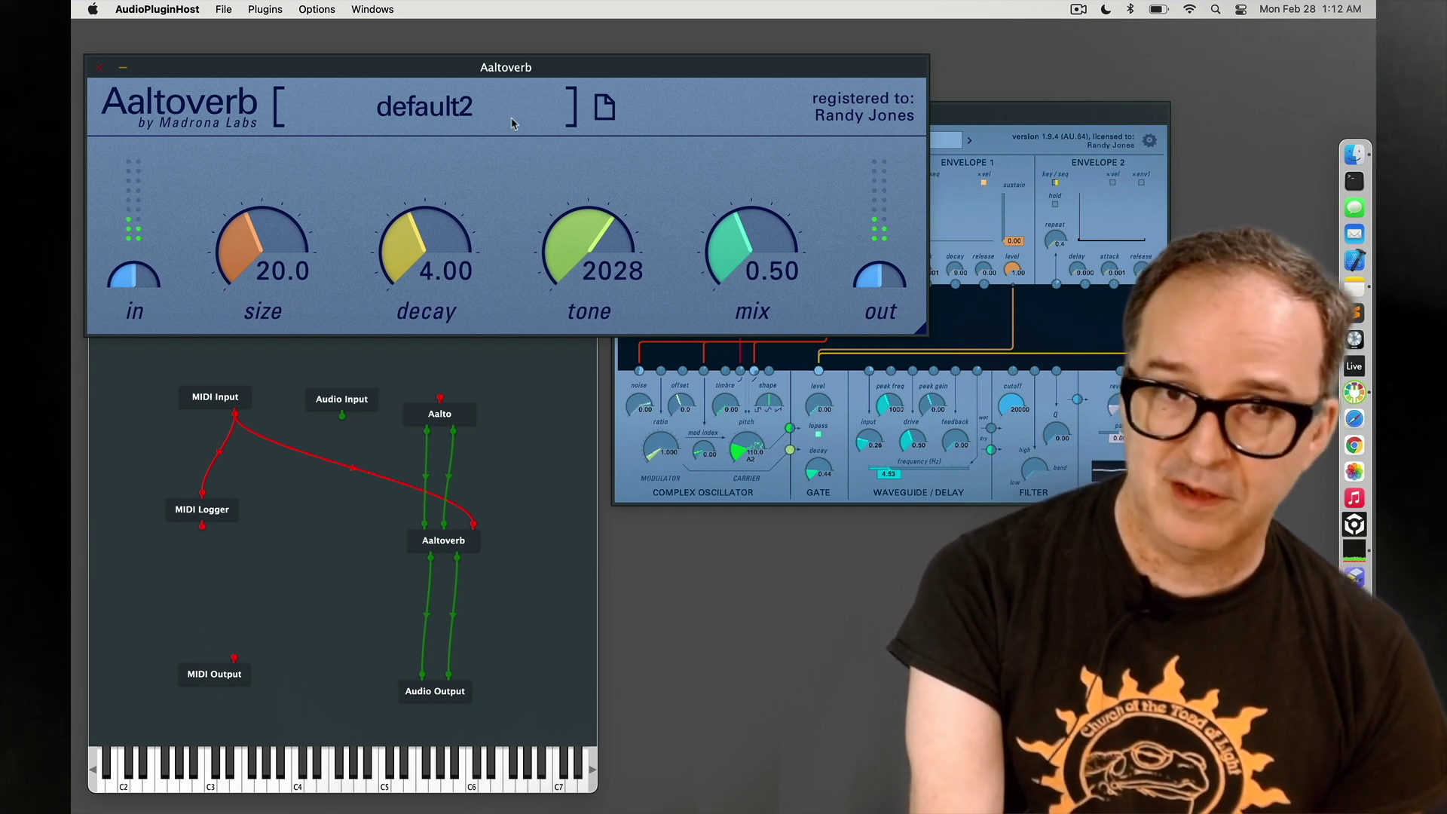
pyautogui.click(605, 113)
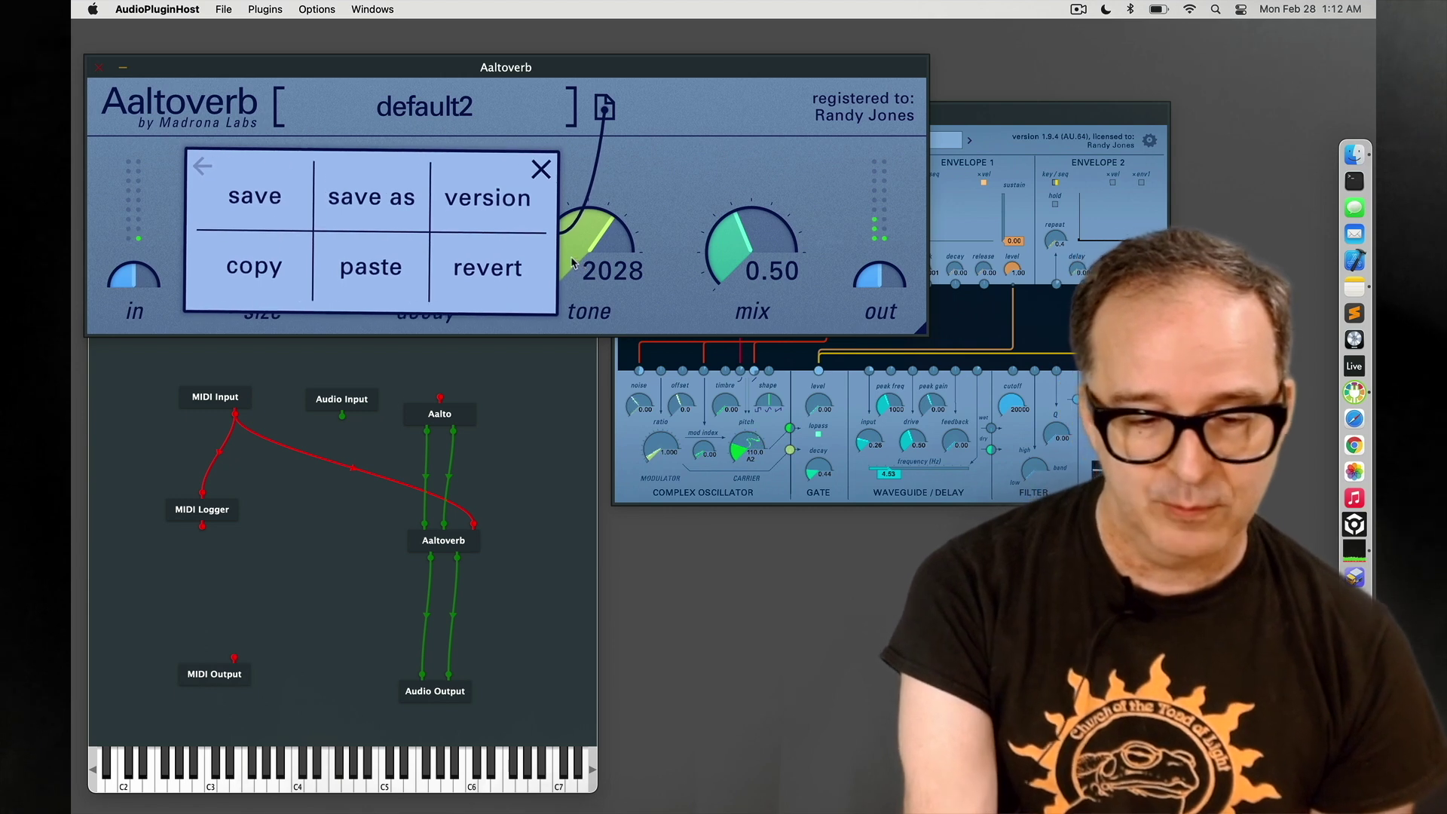
# Close the file options, confirm the license is up to date, and dismiss the message.
pyautogui.click(708, 158)
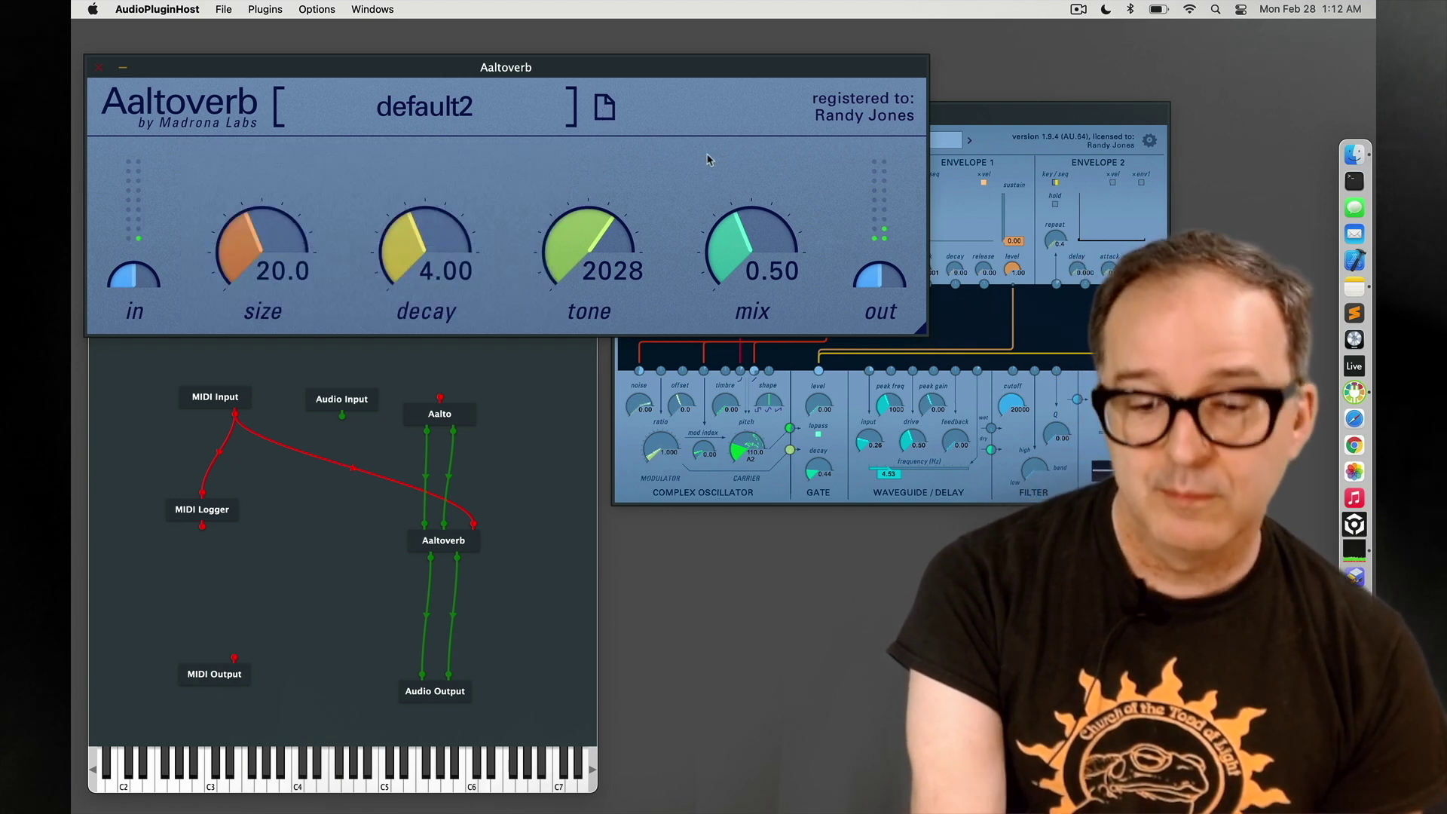
pyautogui.click(872, 106)
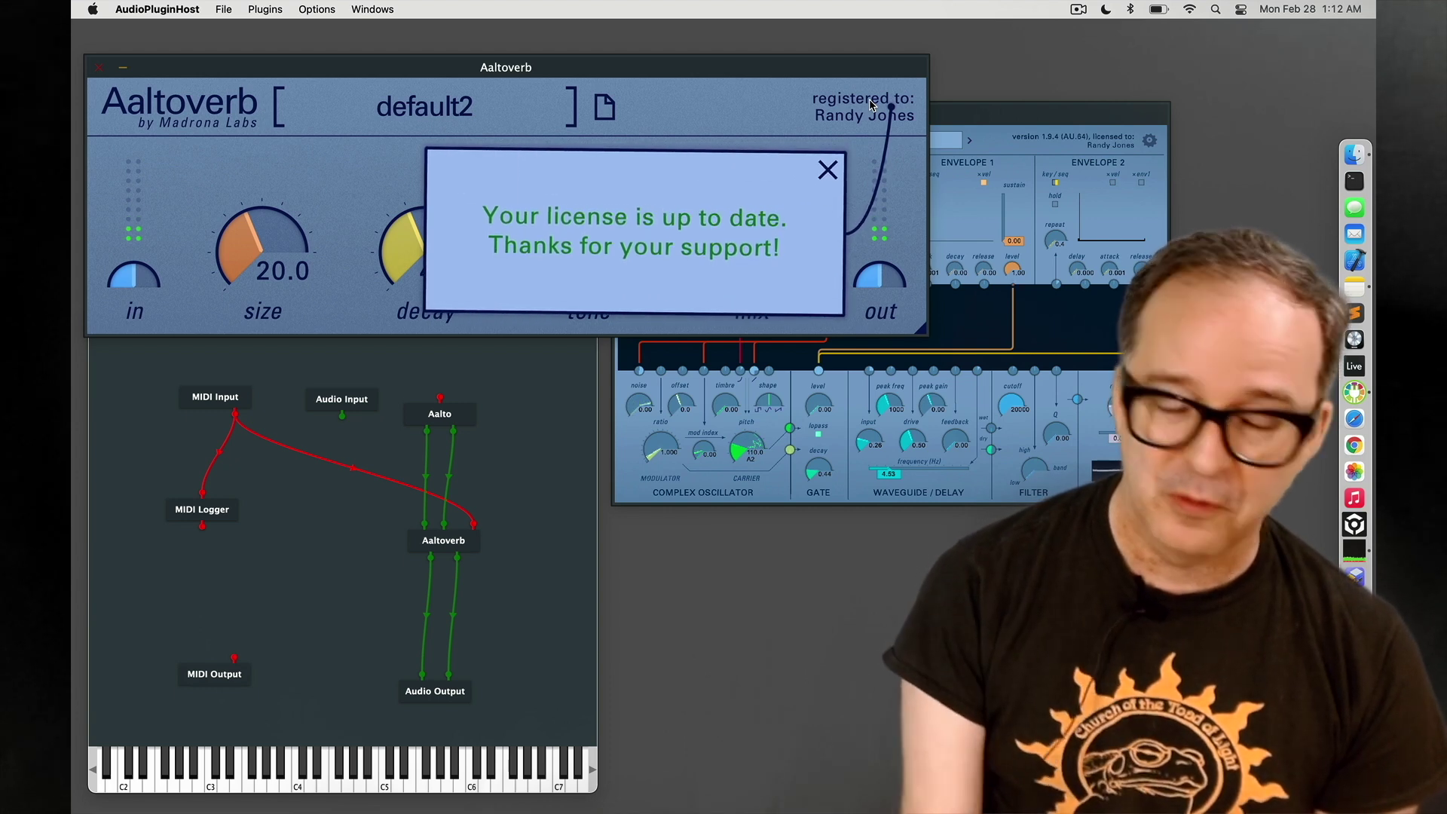
pyautogui.click(826, 164)
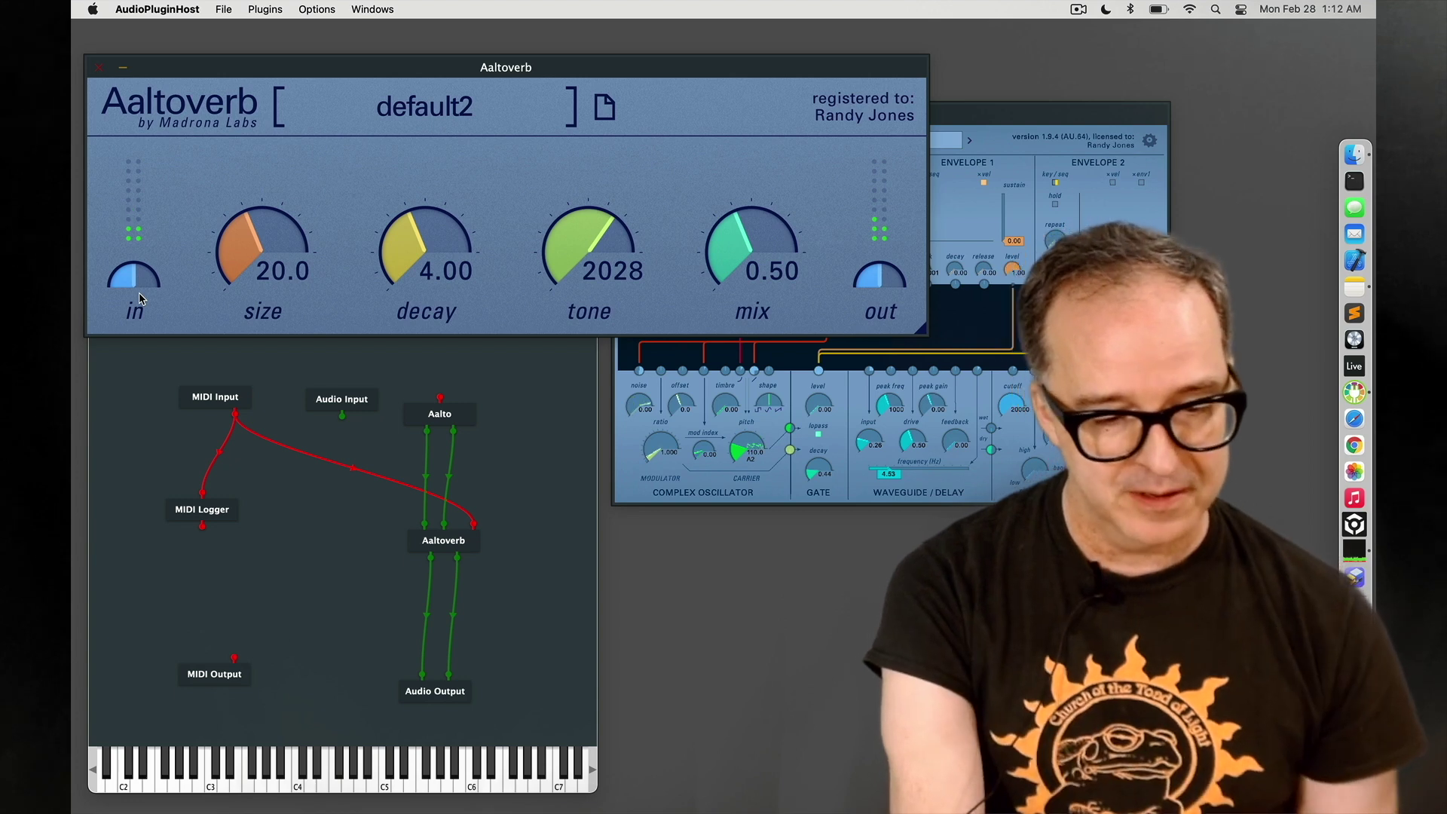
# Bring up the input dial's modulation popup and choose learn.
pyautogui.rightClick(139, 292)
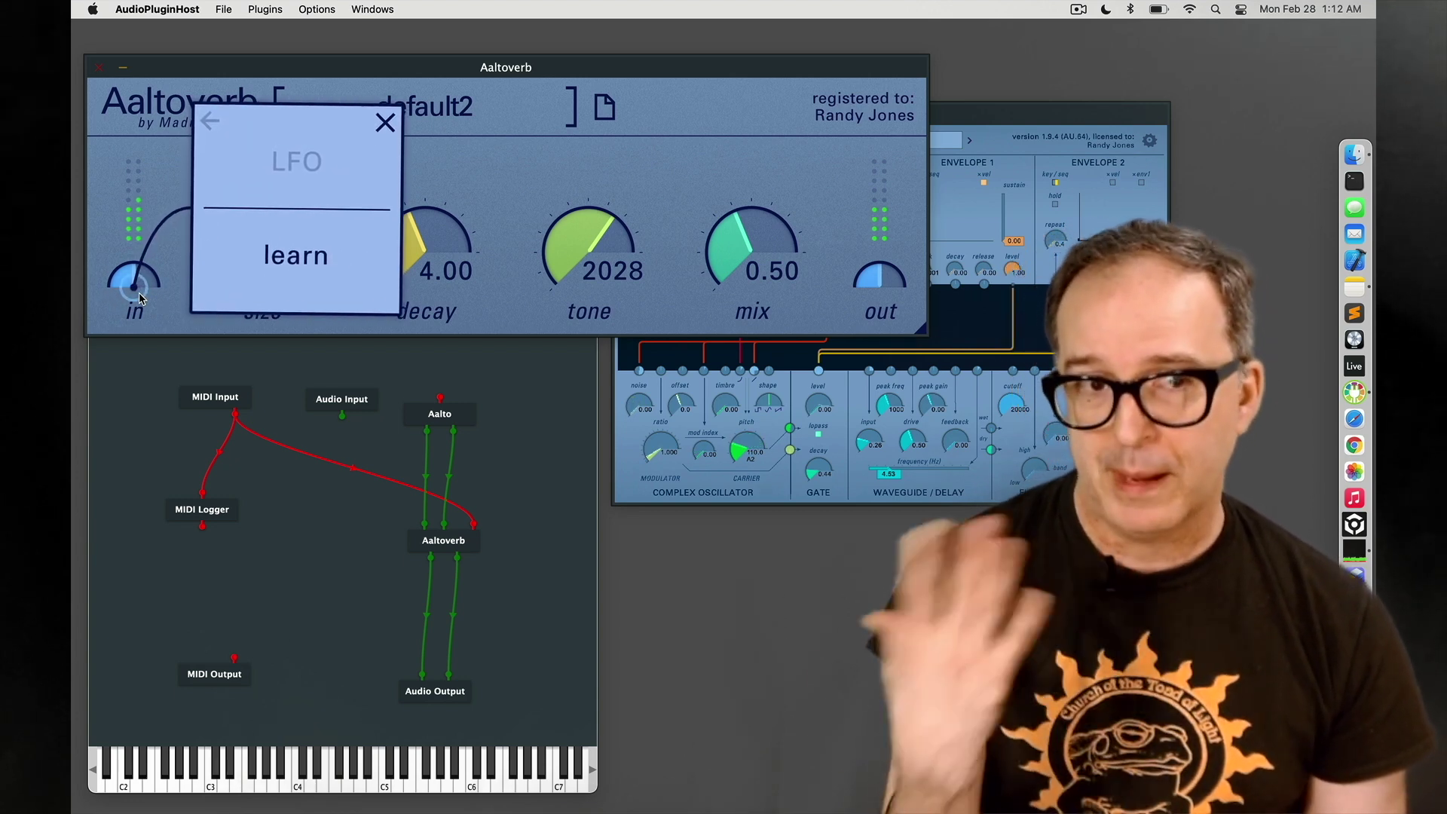
pyautogui.click(142, 291)
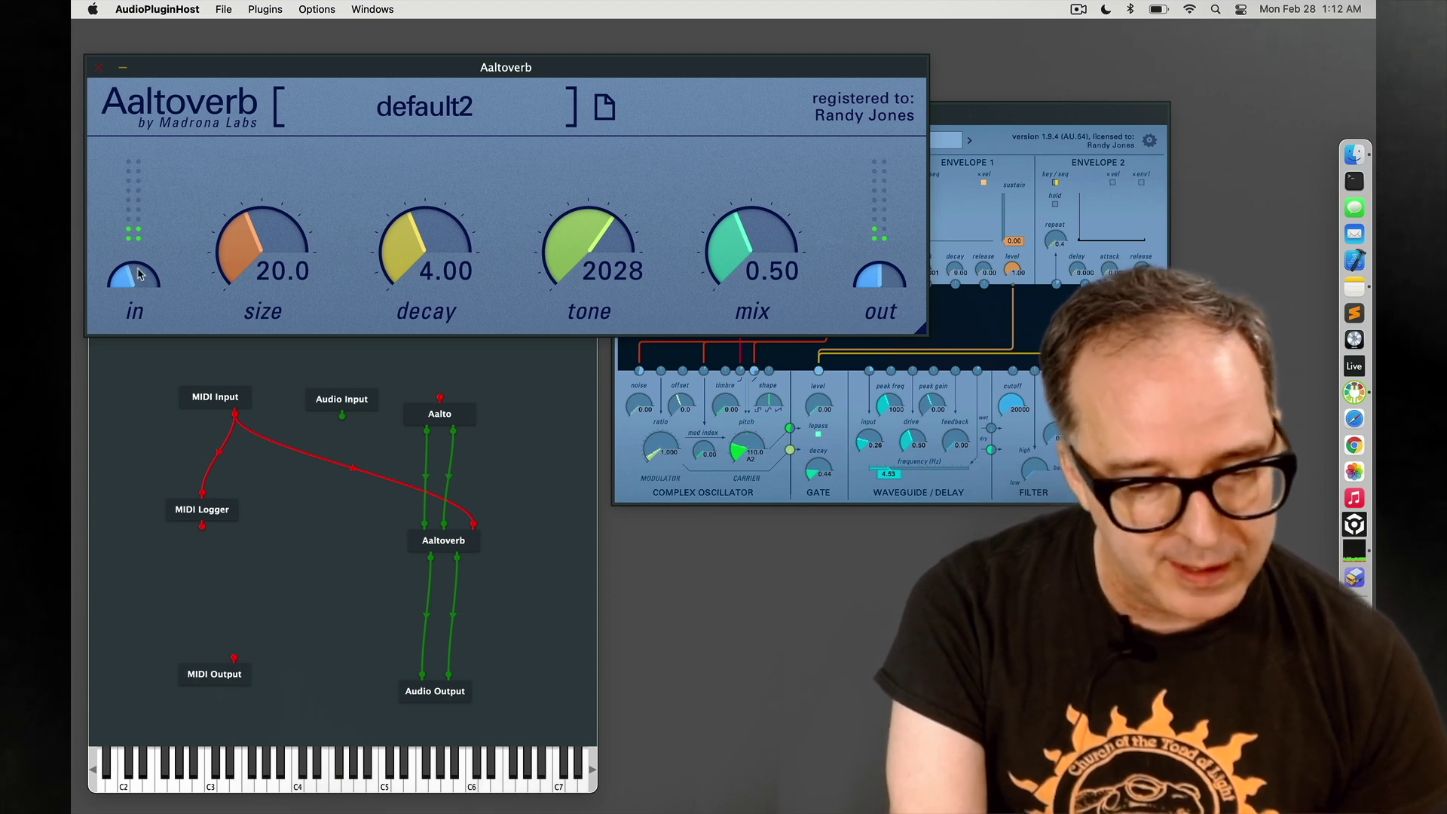
pyautogui.rightClick(134, 288)
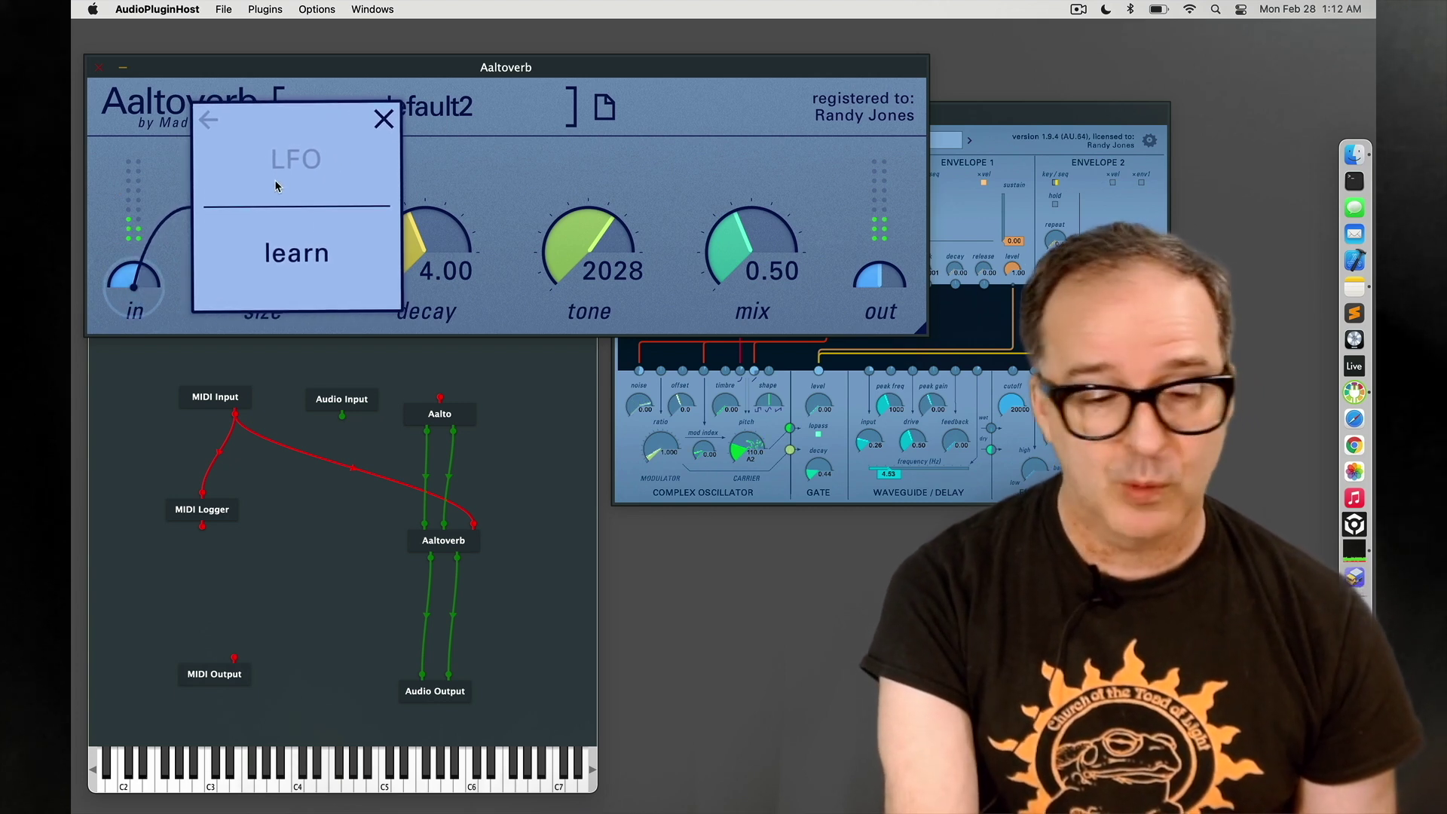
pyautogui.click(295, 257)
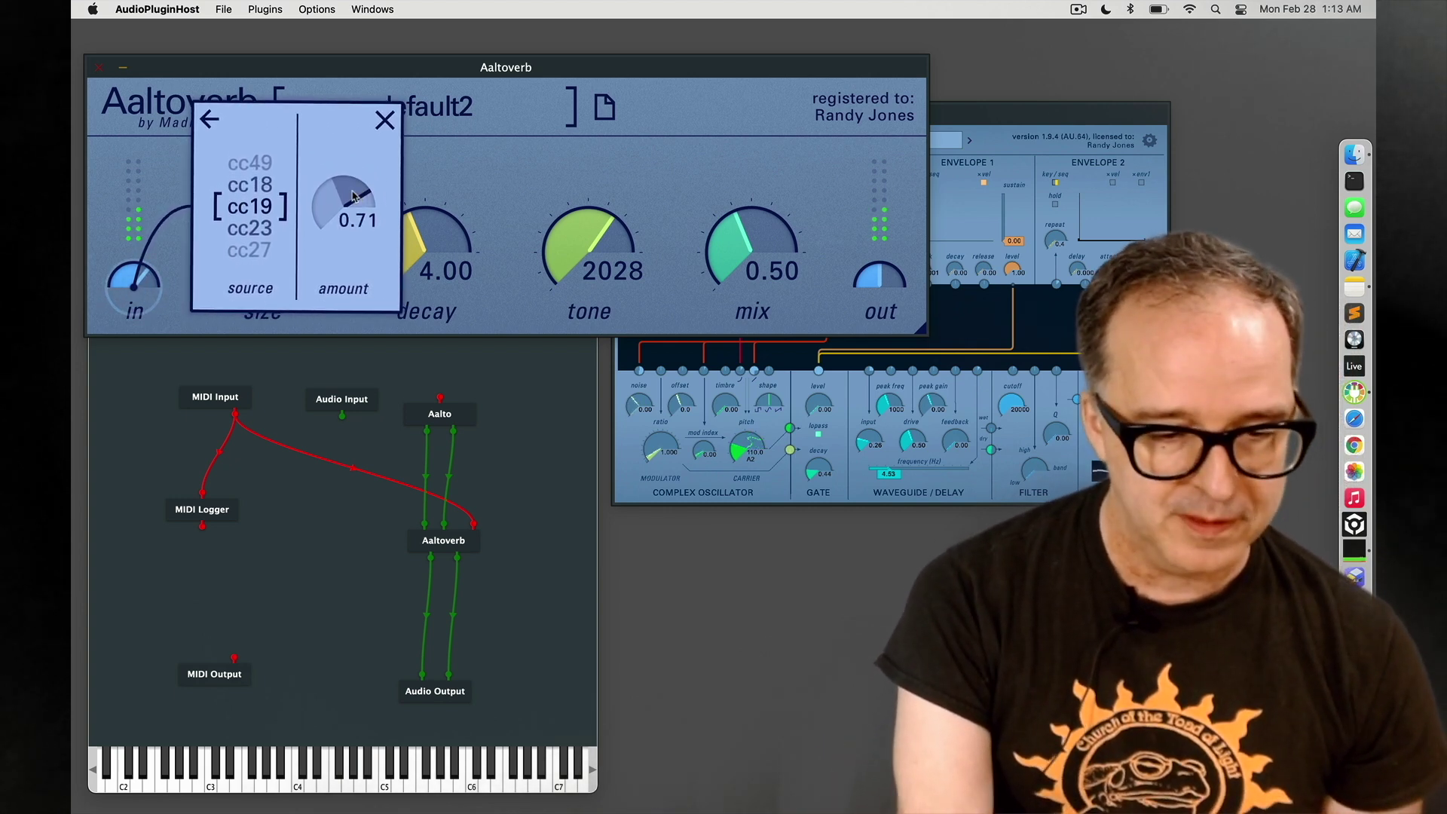
# Close the input dial's cc19 mapping panel after setting amount 0.71.
pyautogui.click(384, 121)
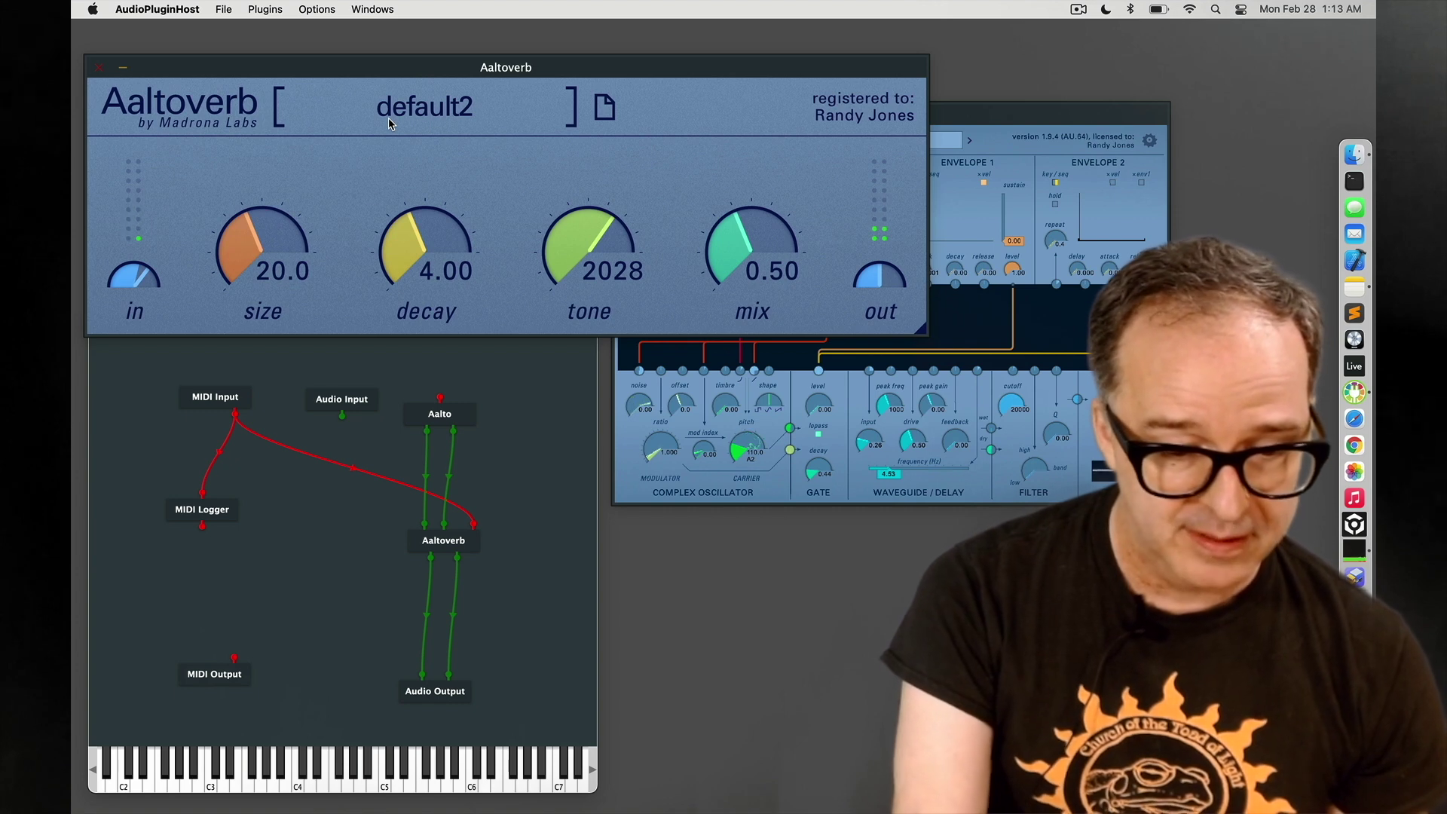
# Add an LFO to the size dial and set its waveform to noise.
pyautogui.rightClick(290, 272)
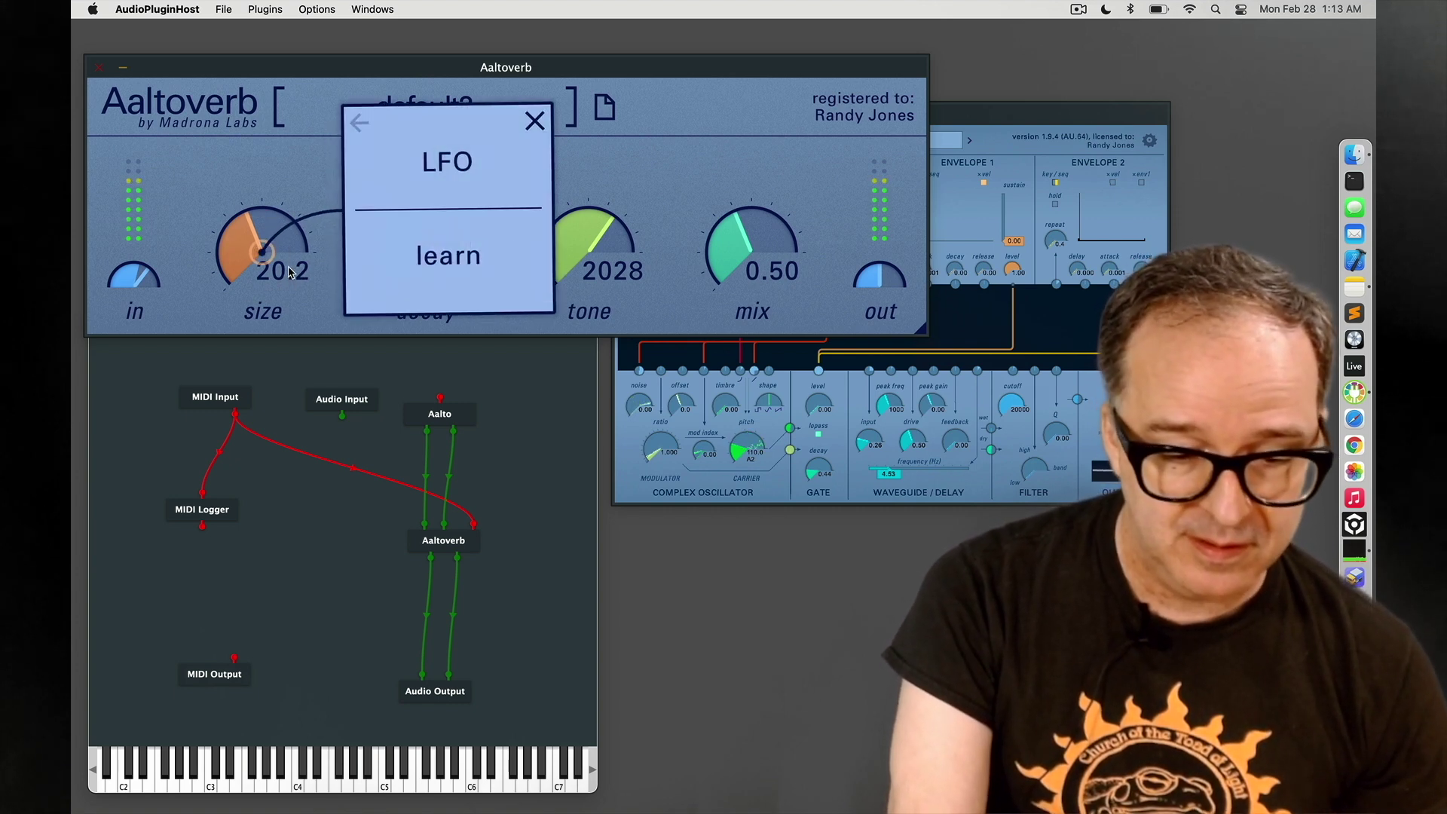
pyautogui.click(451, 169)
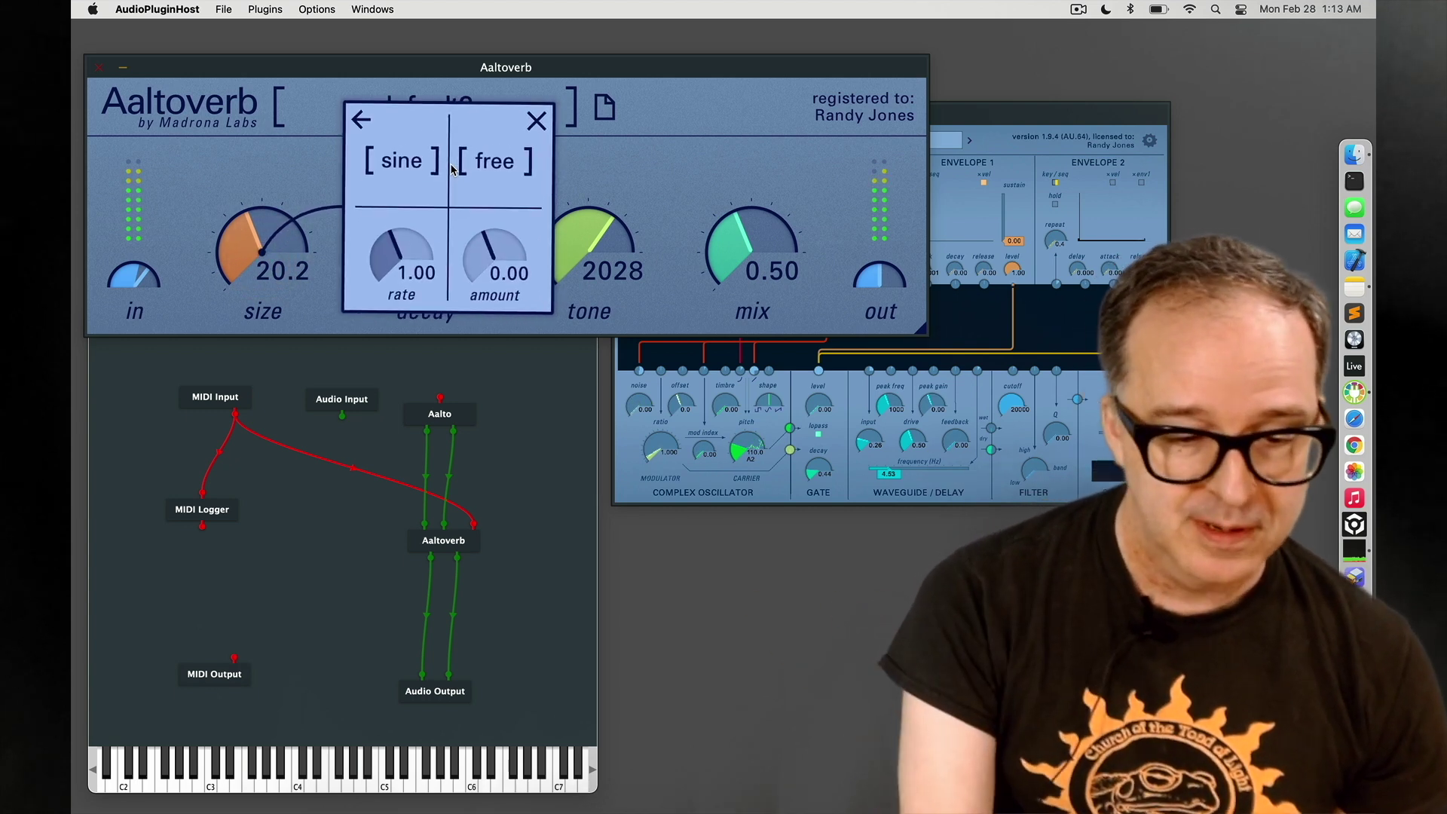
pyautogui.moveTo(495, 268); pyautogui.dragTo(496, 262)
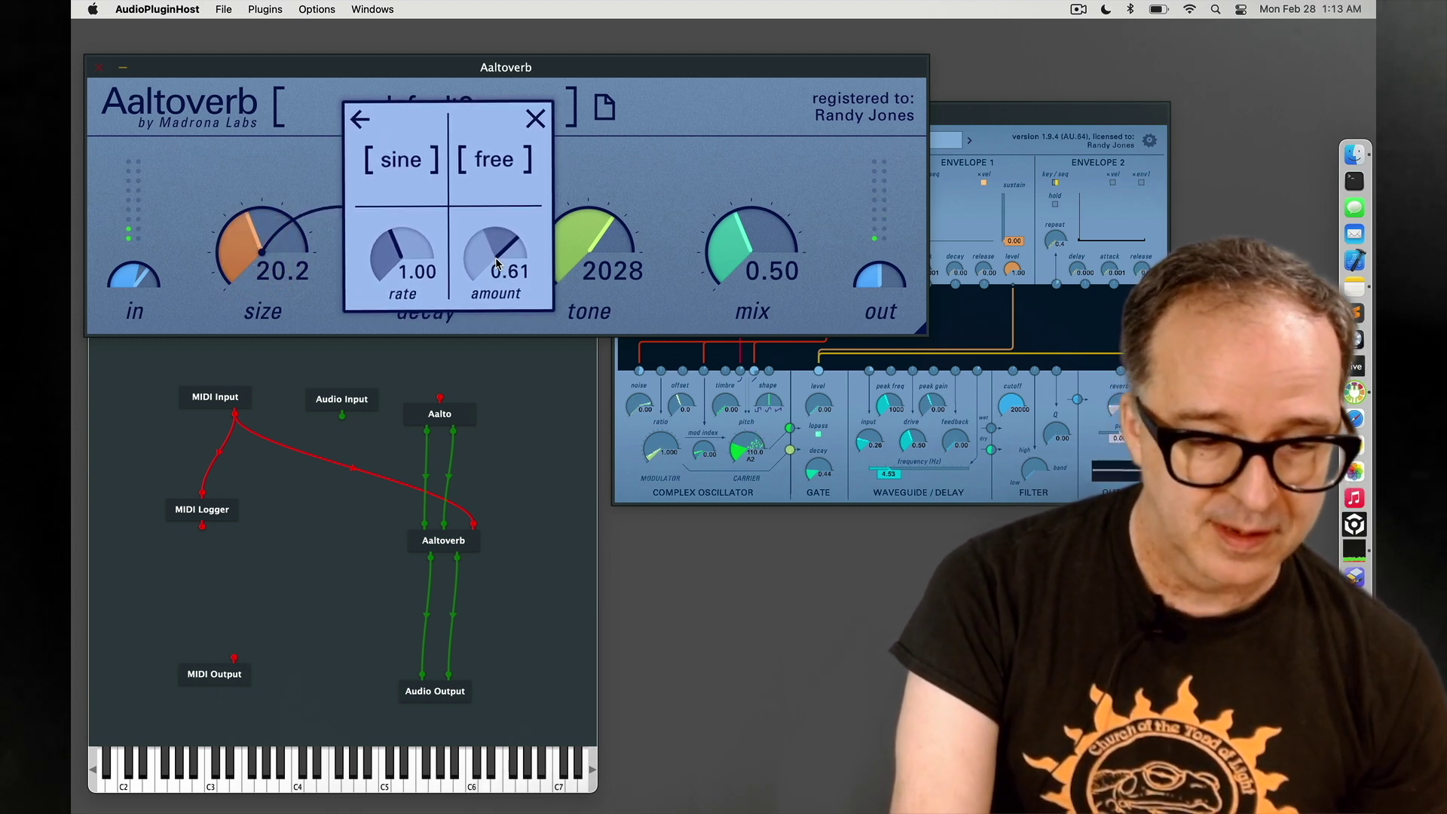
pyautogui.click(419, 160)
pyautogui.click(419, 160)
pyautogui.click(420, 160)
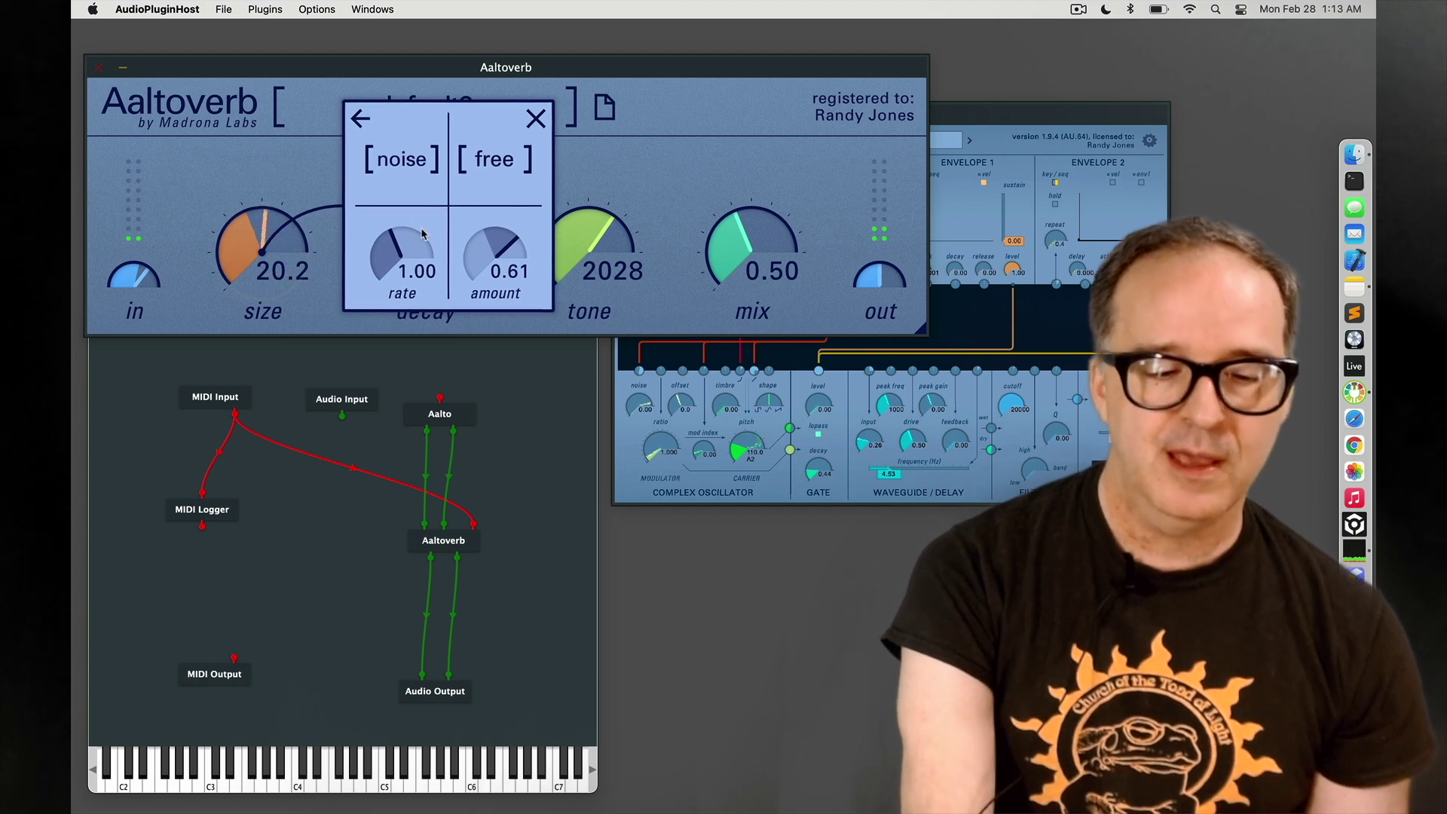
# Set the LFO rate to 0.70, free-running, with amount -0.57.
pyautogui.scroll(-5, 417, 258)
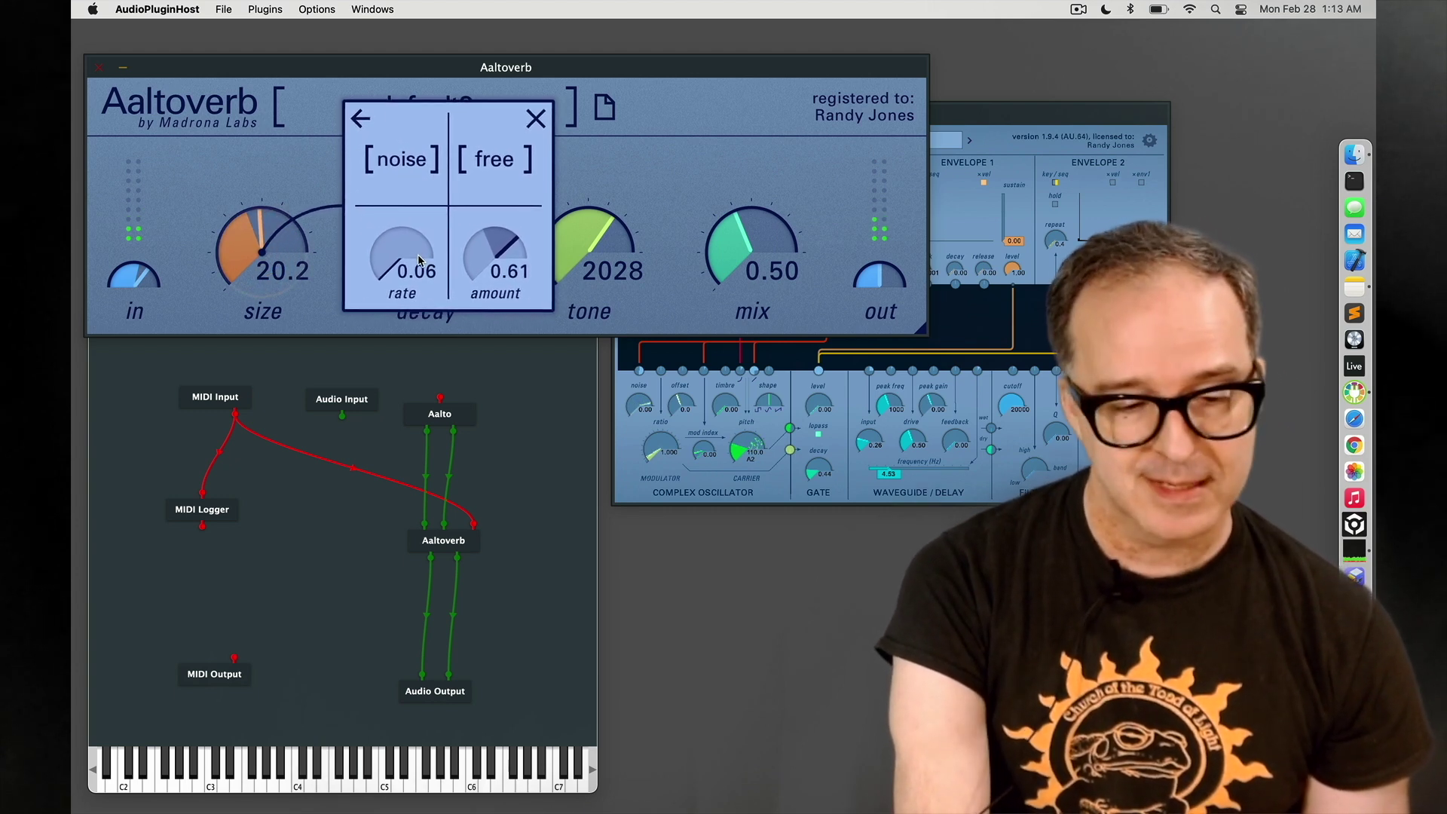
pyautogui.scroll(10, 418, 258)
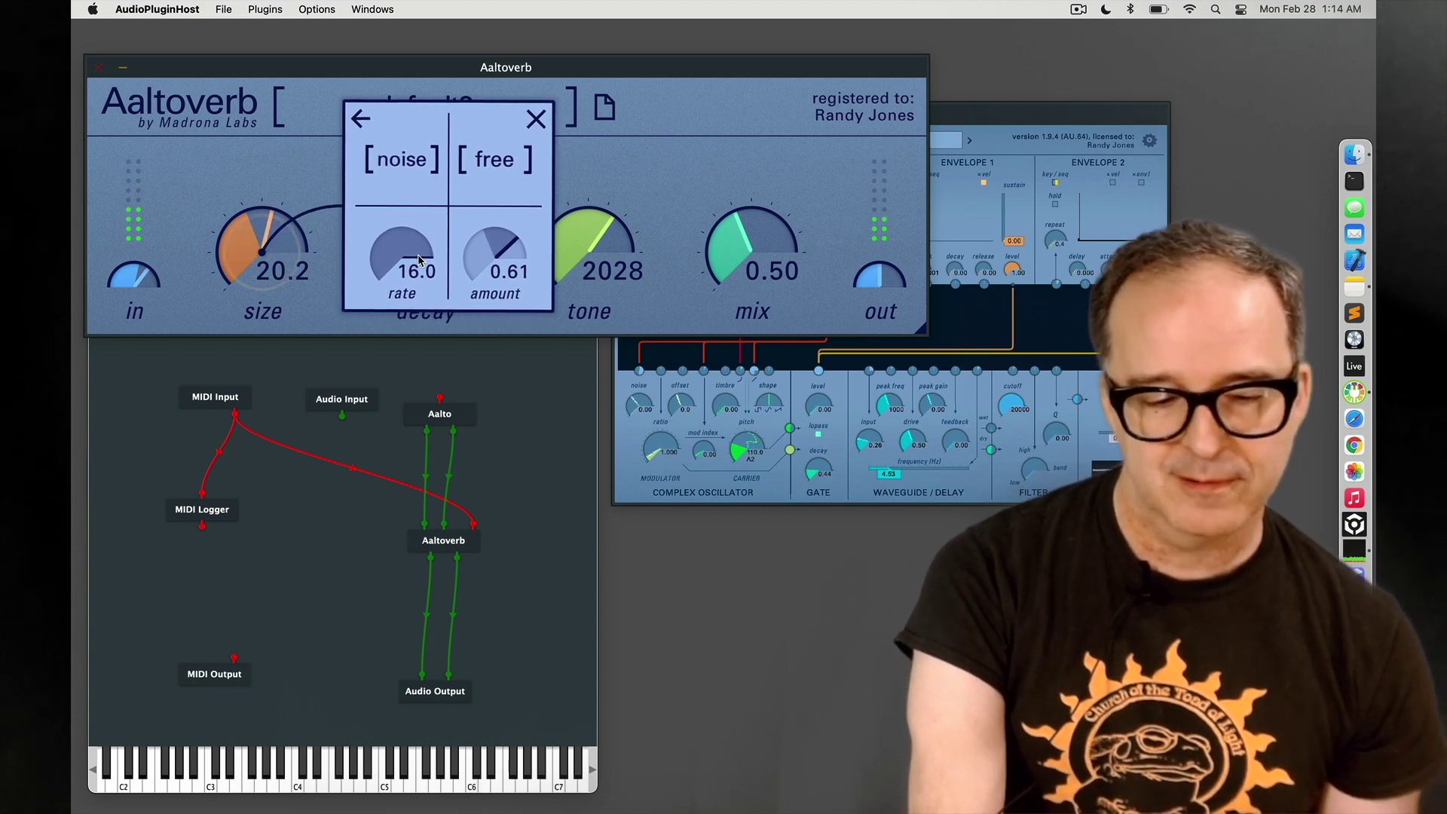
pyautogui.scroll(-10, 417, 259)
pyautogui.scroll(3, 418, 258)
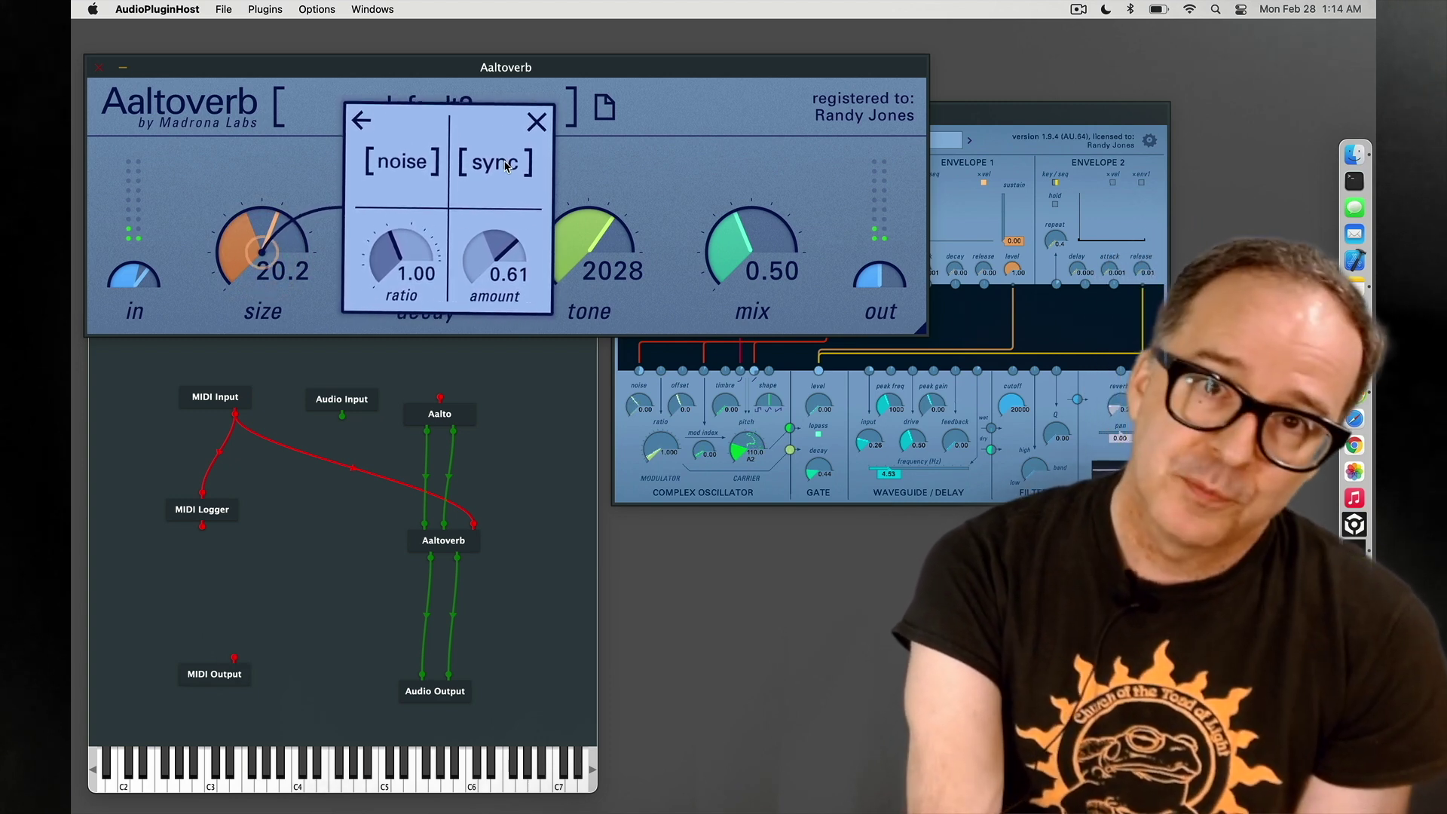
pyautogui.click(504, 166)
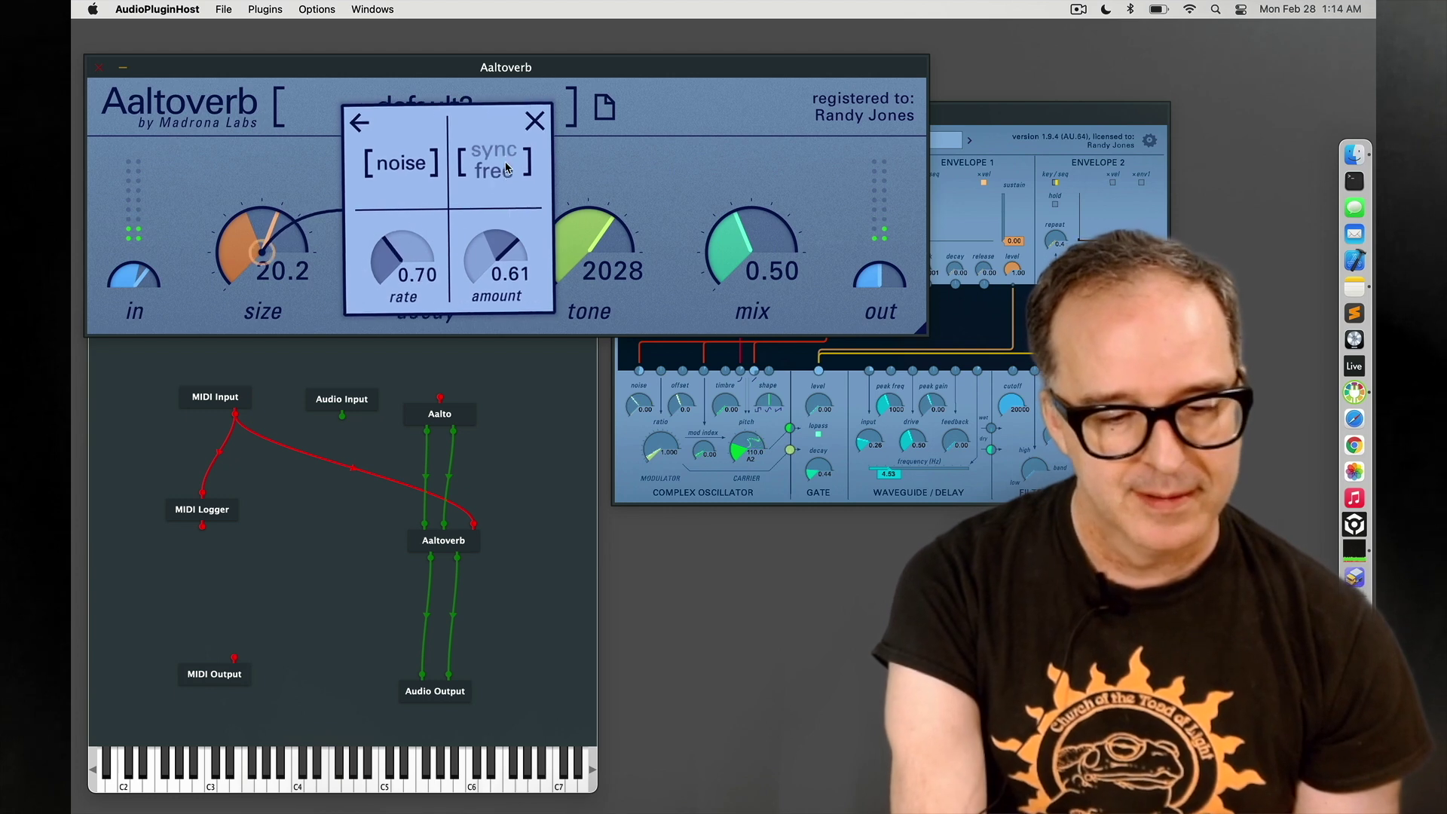
pyautogui.moveTo(501, 253); pyautogui.dragTo(501, 362)
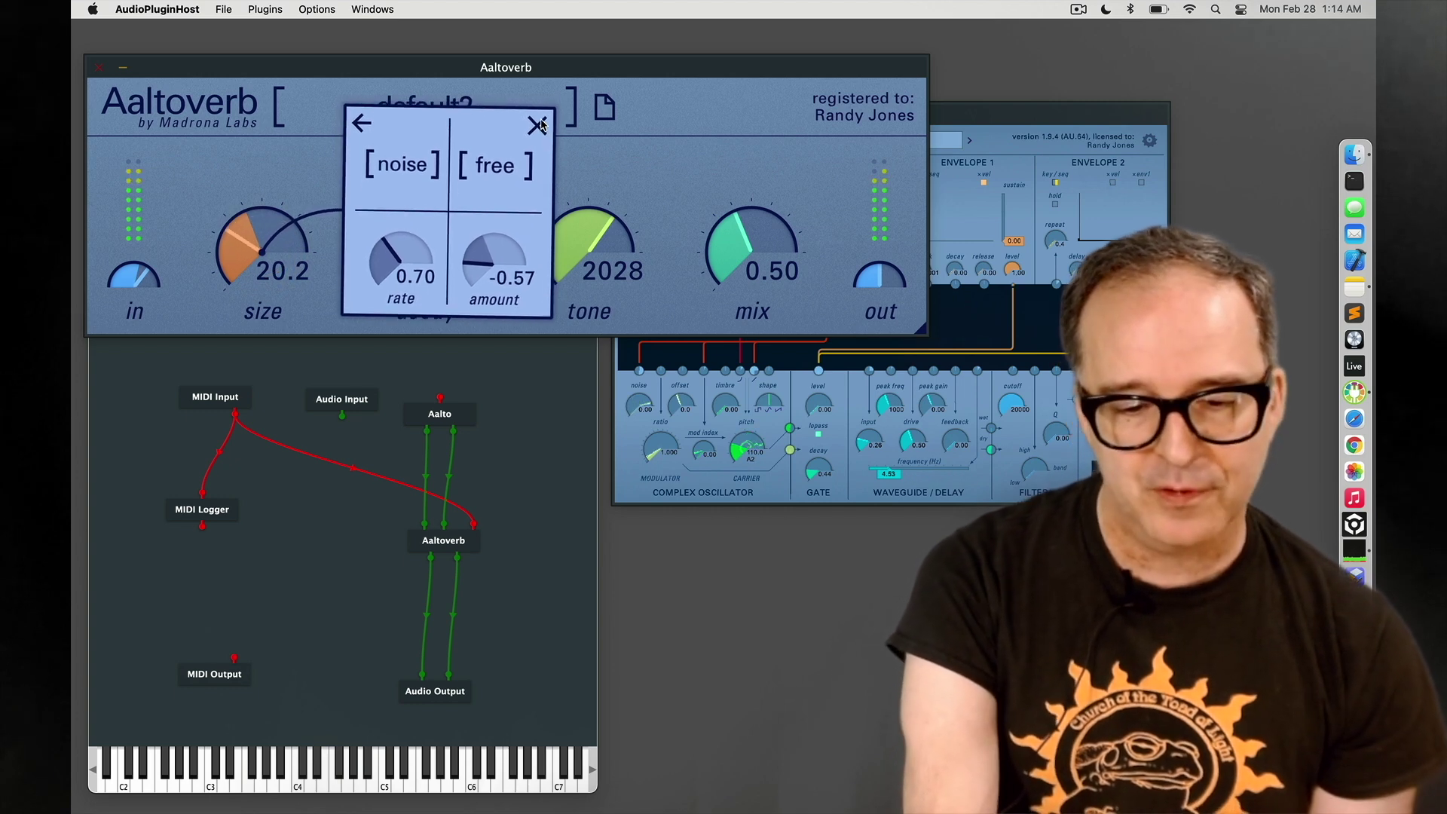
pyautogui.click(808, 170)
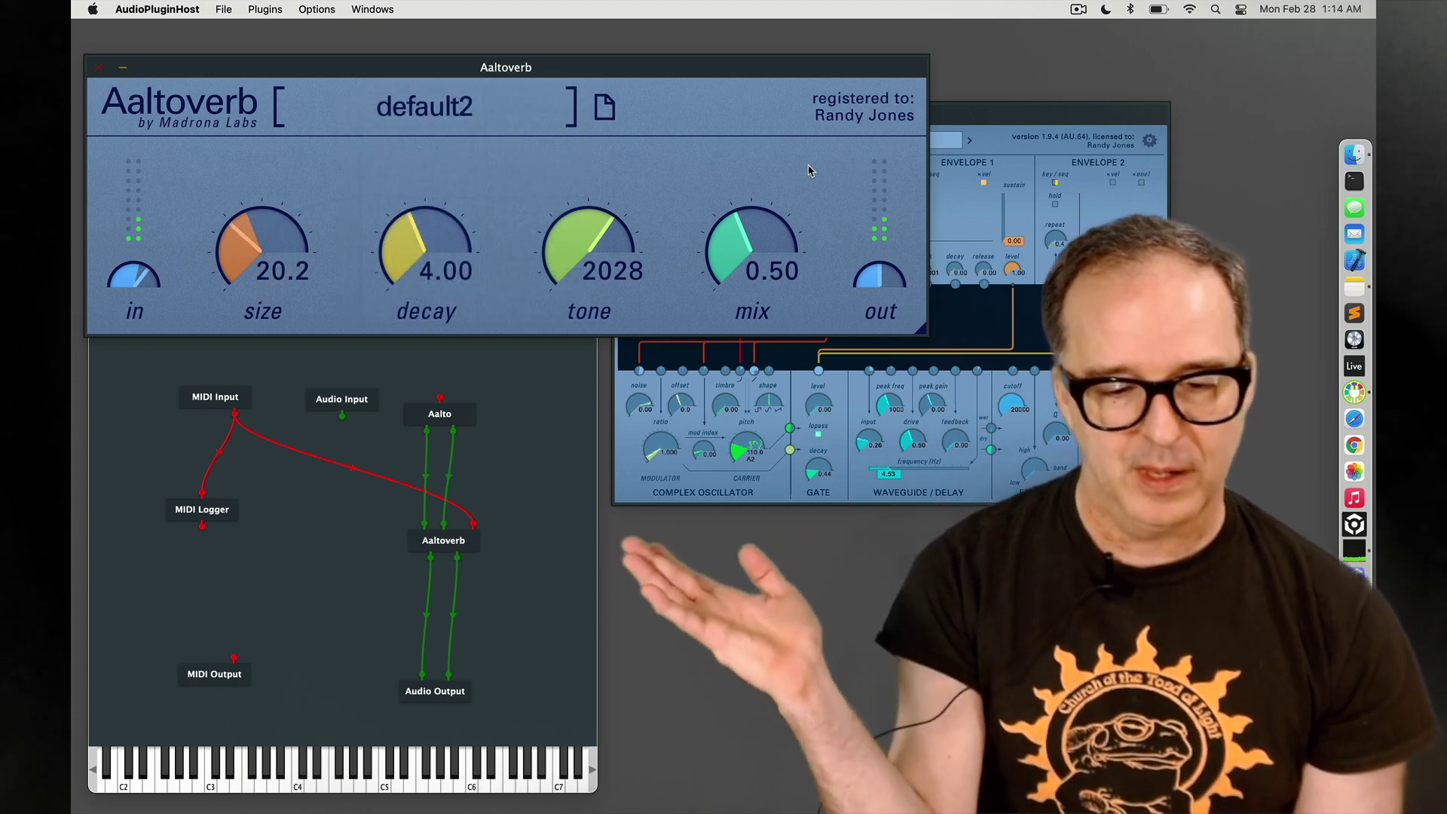